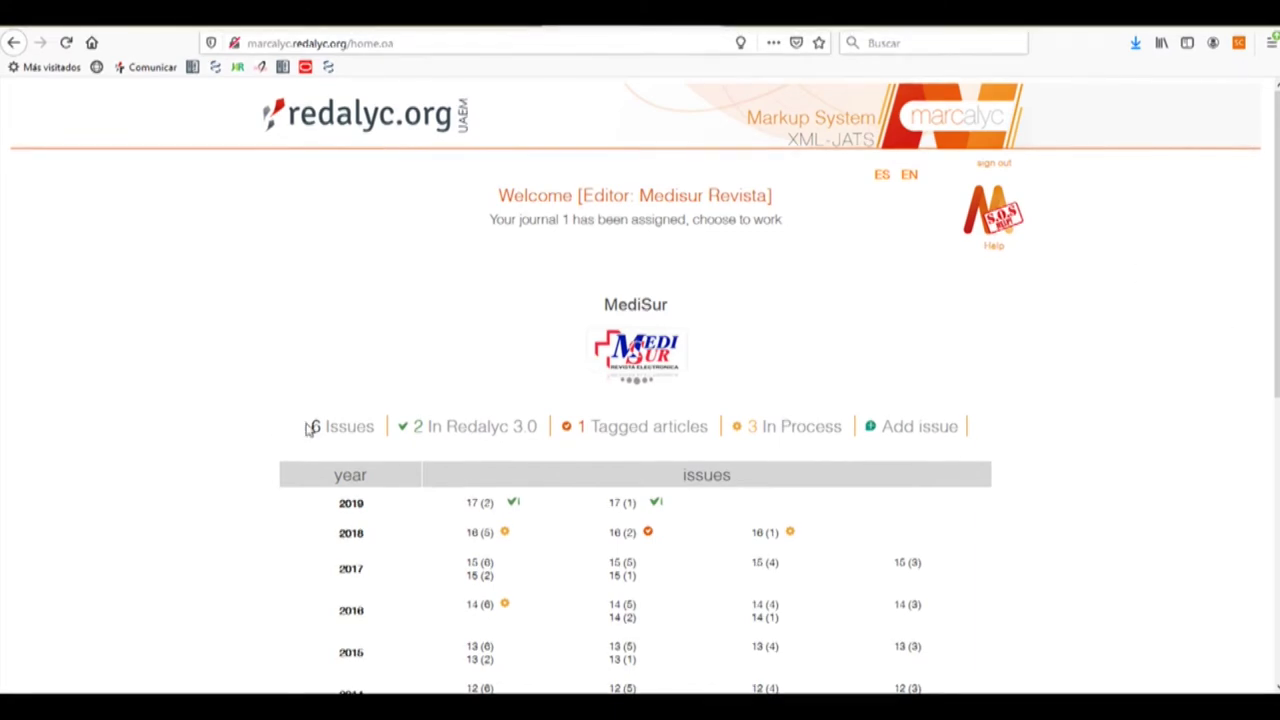
- Review the MediSur journal's issue status summary and the table of issues by year
drag(308, 427, 544, 426)
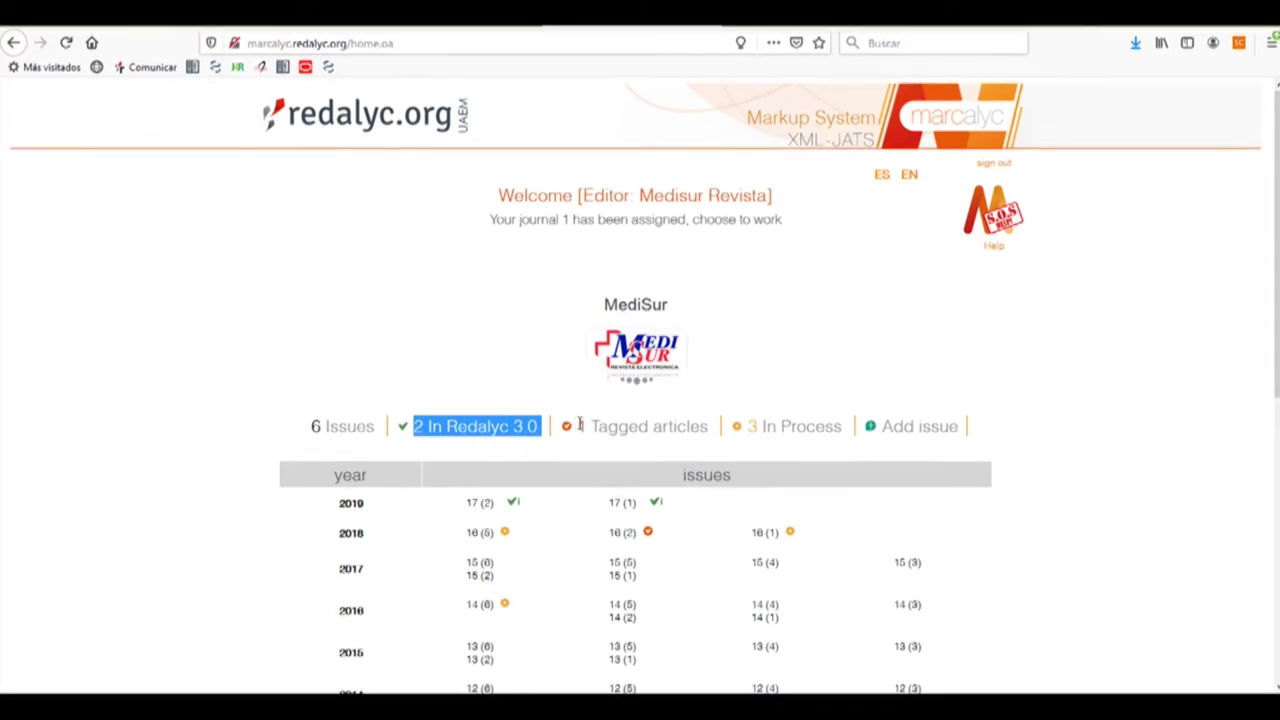
drag(578, 426, 842, 428)
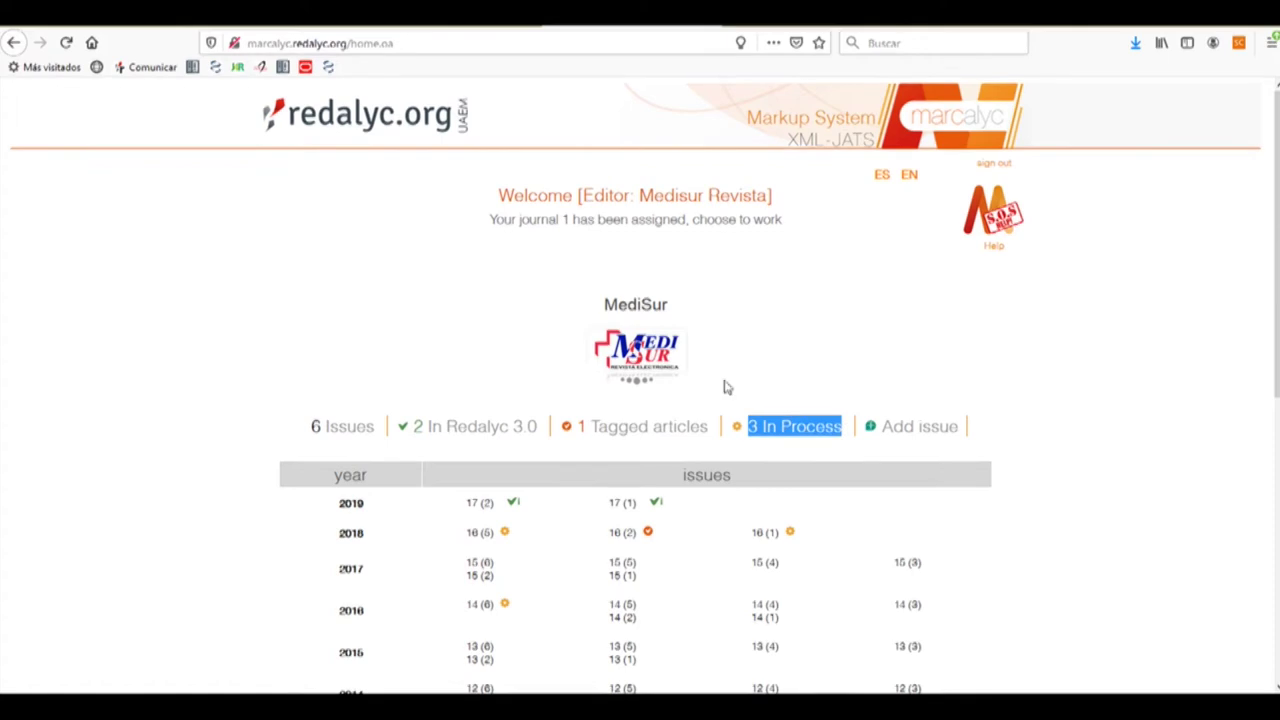
click(740, 420)
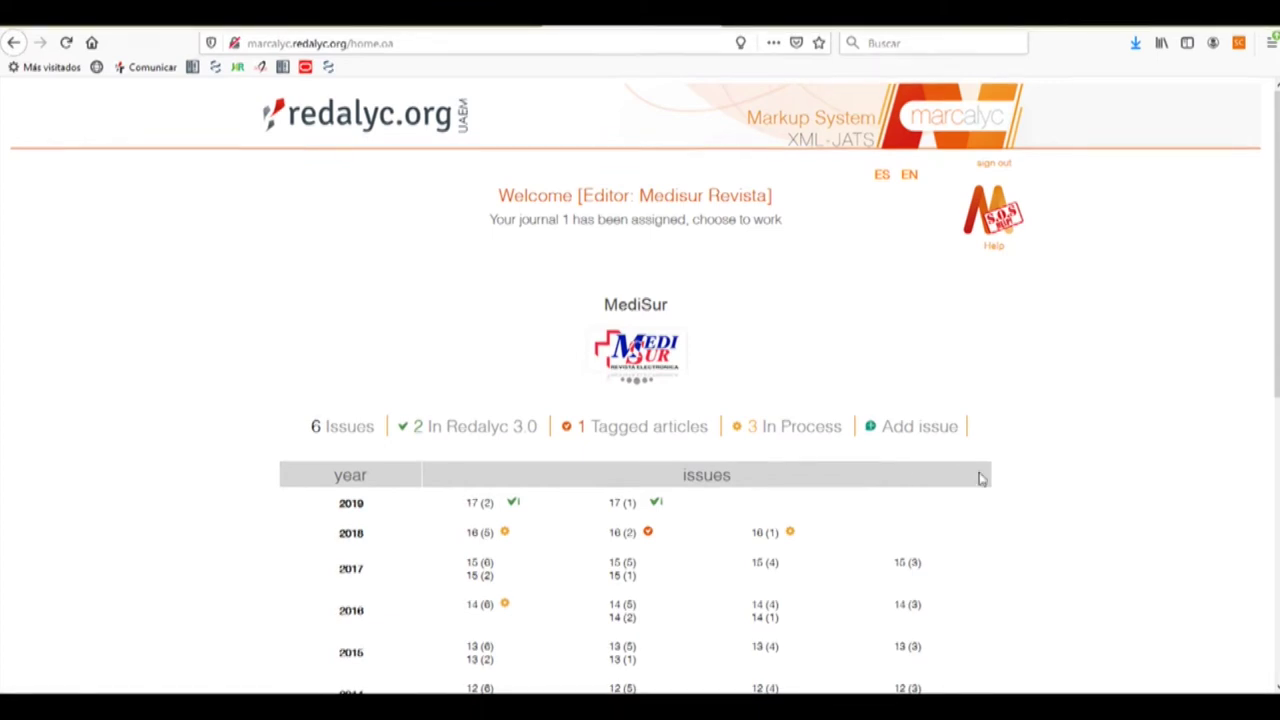
scroll(696, 466, down, 3)
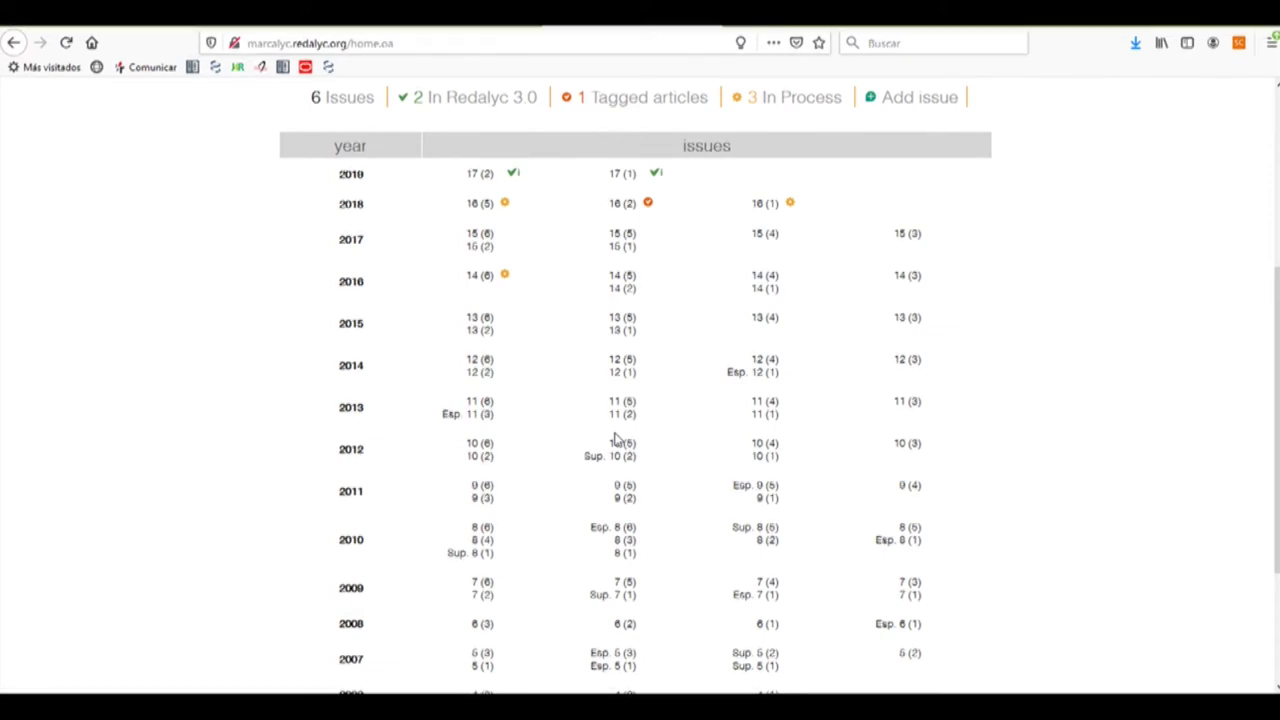
scroll(630, 290, up, 3)
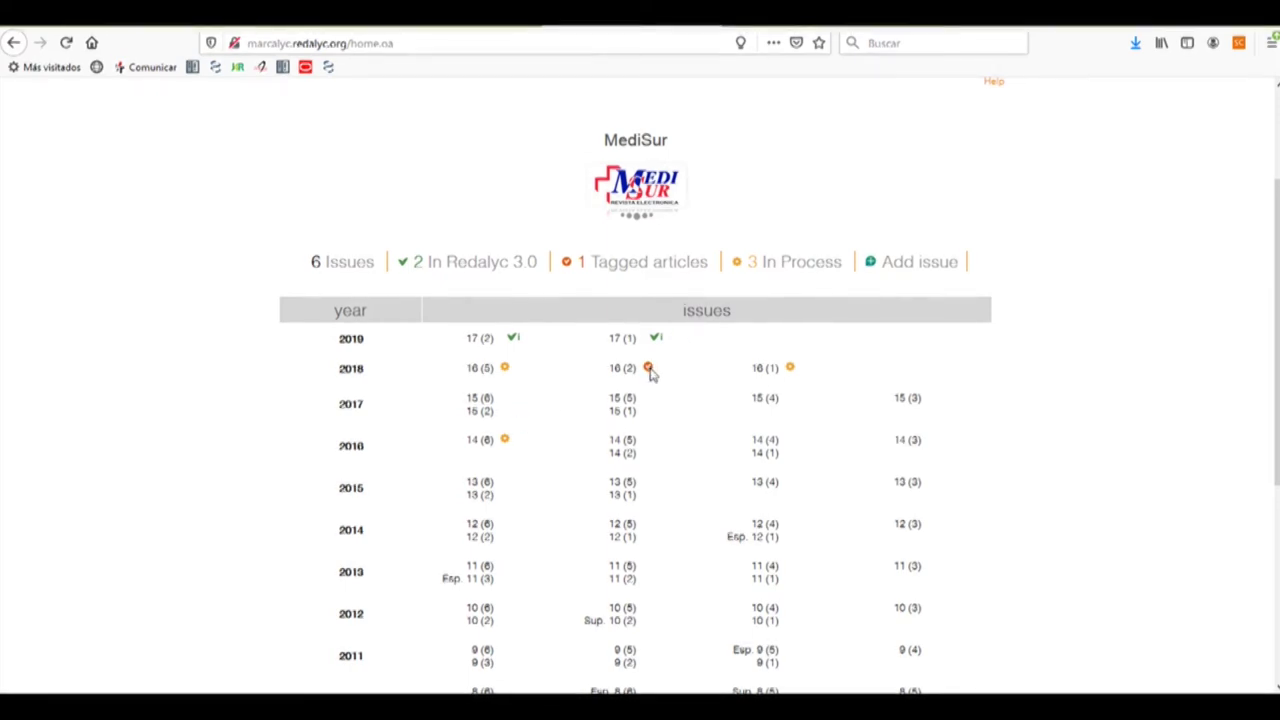
- Start a new issue for MediSur with volume 16, issue 4 and year 2018
click(915, 262)
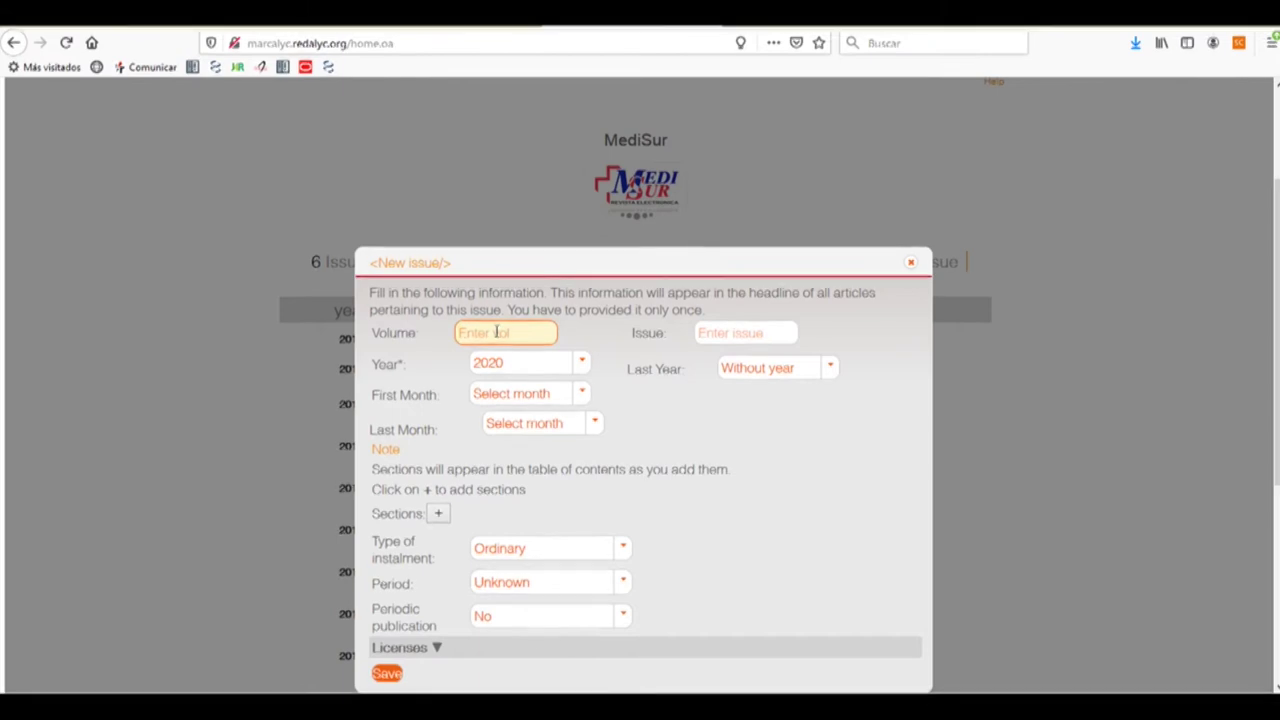
text(16)
click(763, 330)
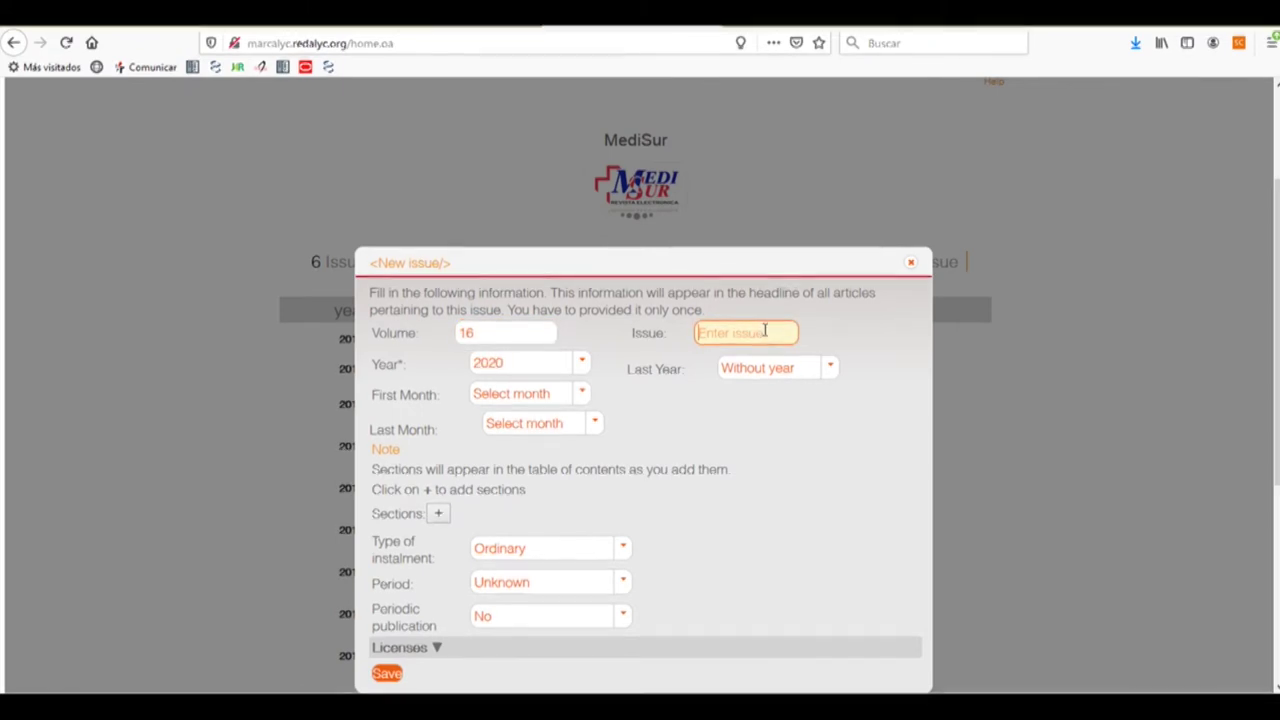
text(4)
click(581, 363)
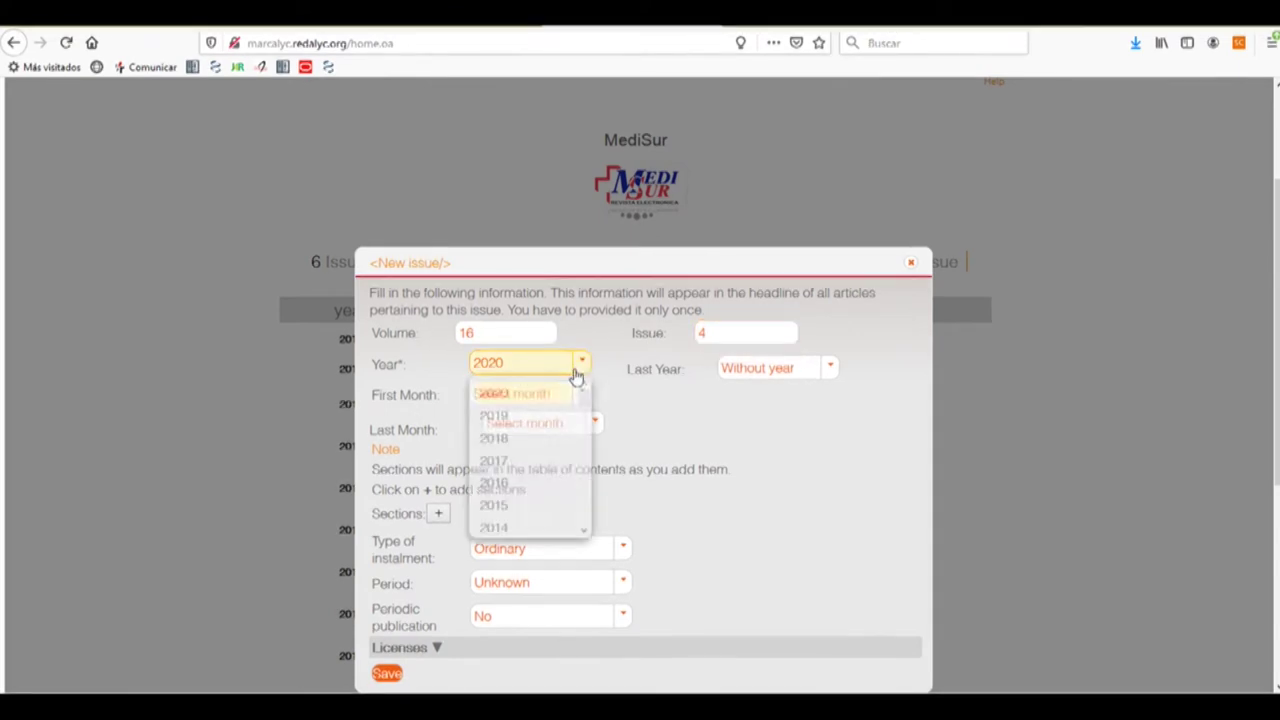
click(506, 445)
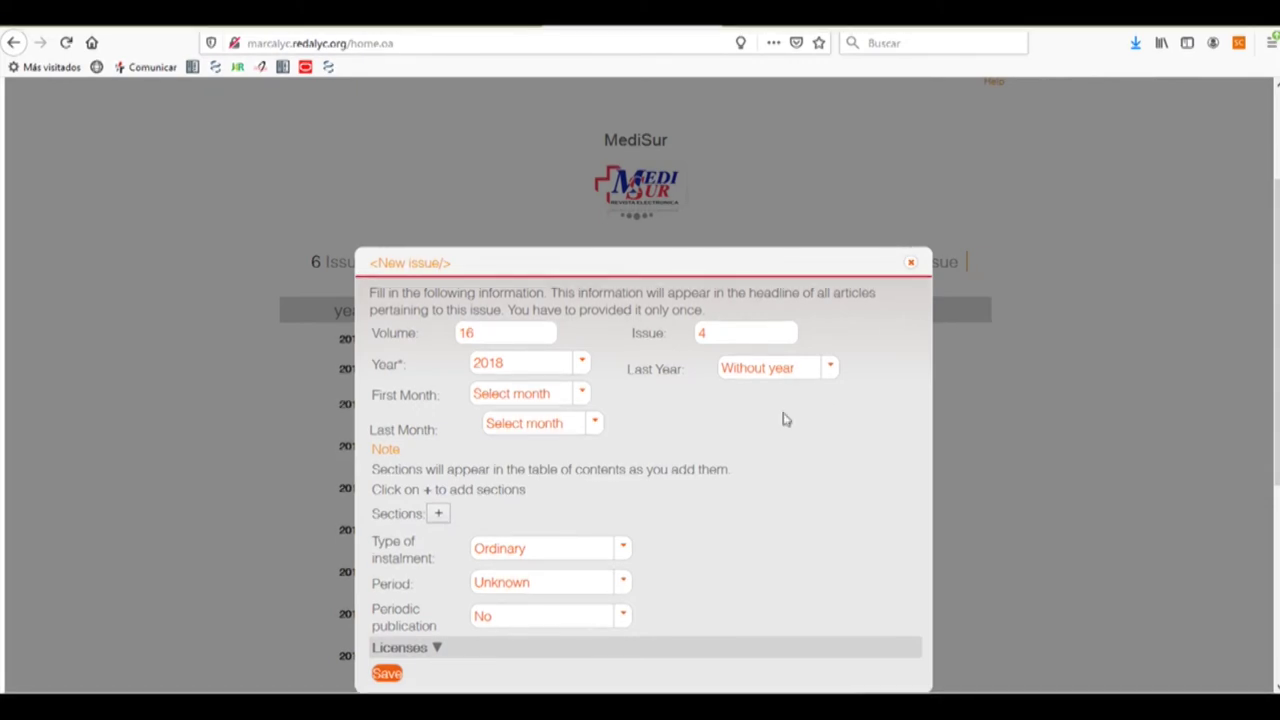
- Set the new issue's first month to July and its last month to August
click(580, 393)
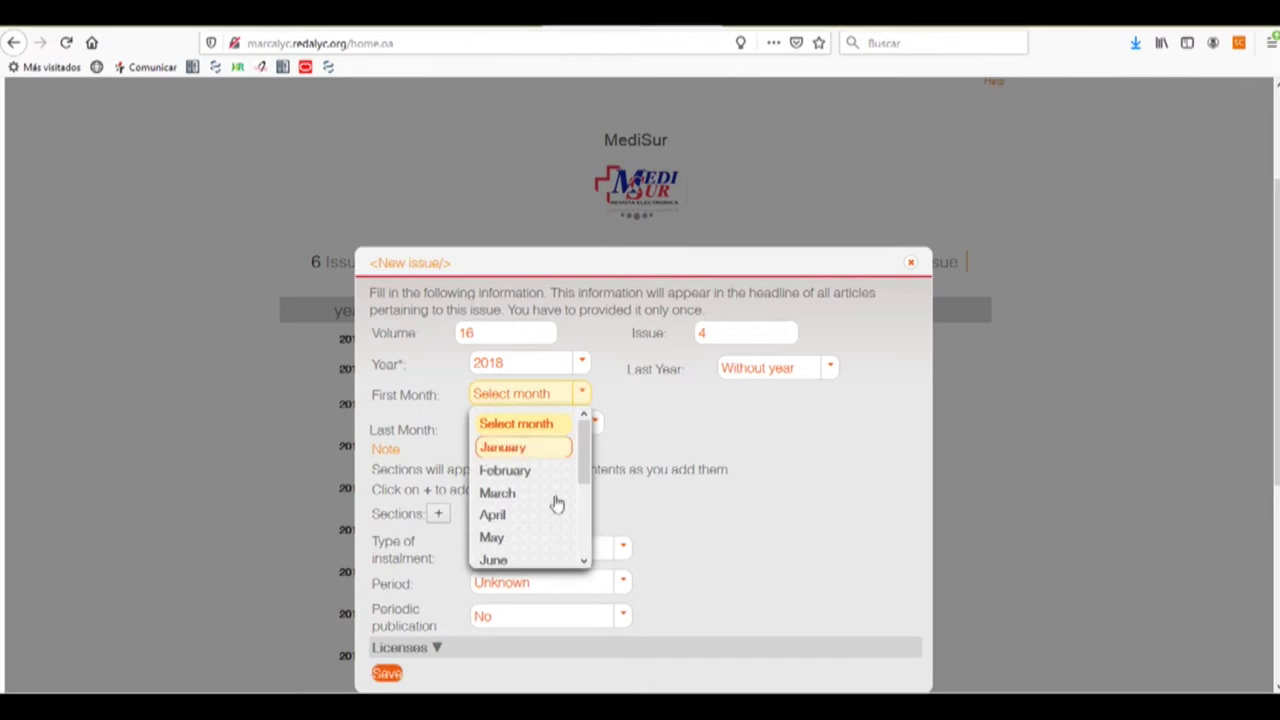
scroll(500, 510, down, 1)
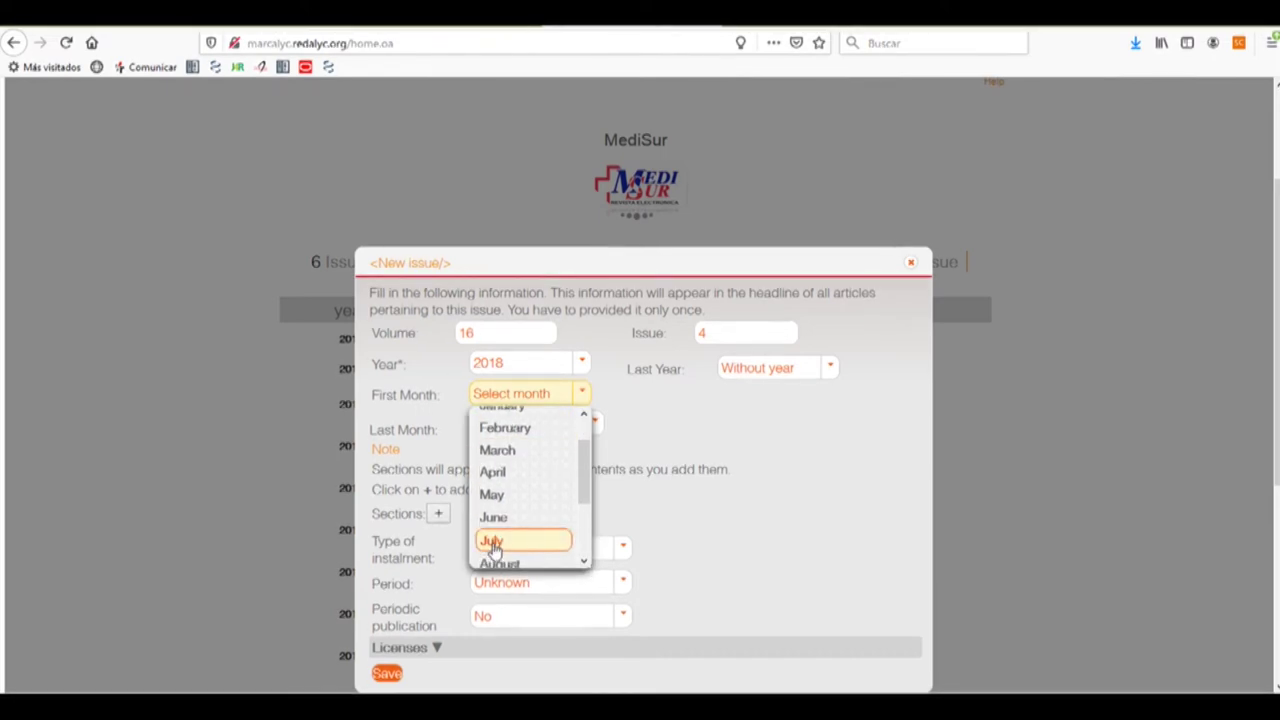
click(492, 541)
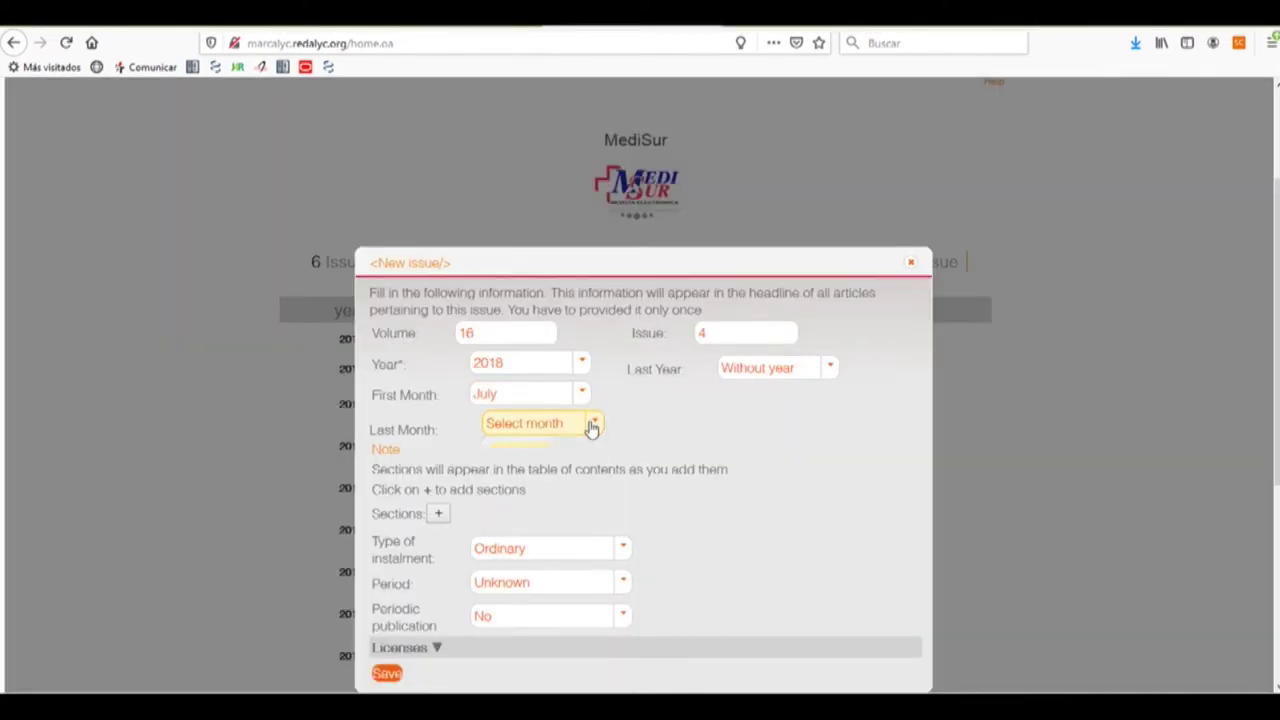
click(592, 423)
scroll(562, 543, down, 2)
click(536, 558)
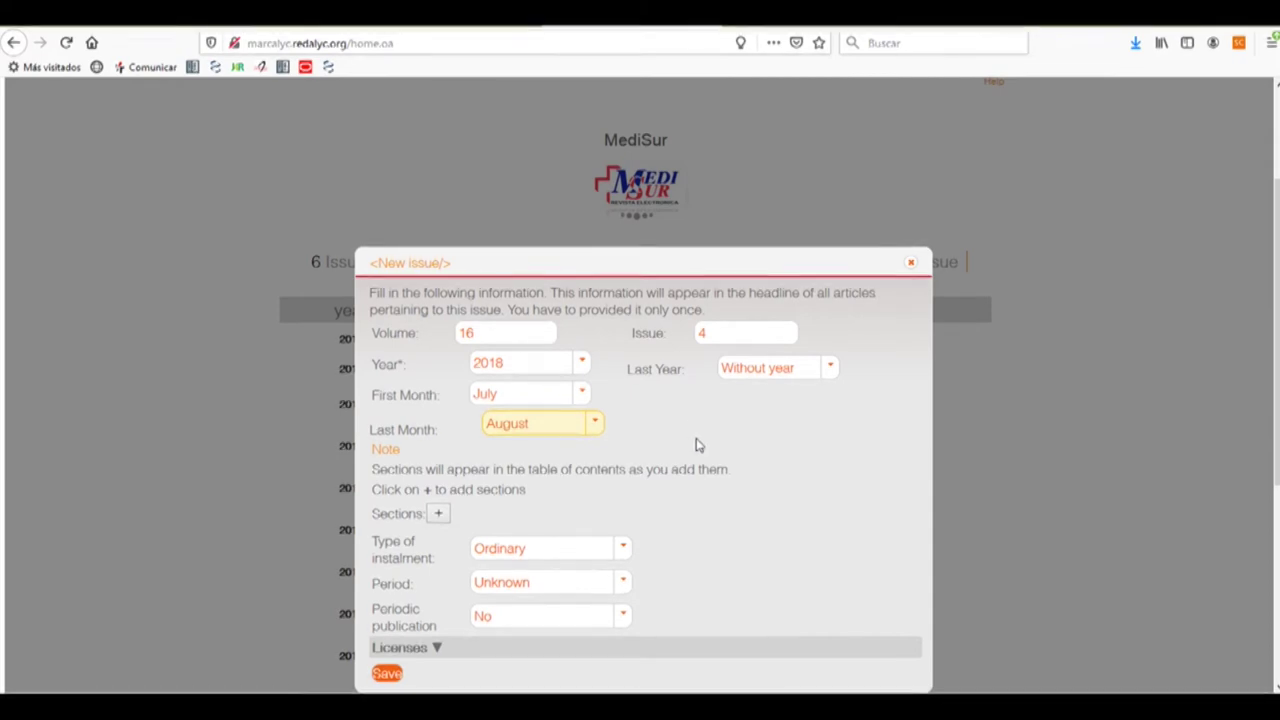
- Add a section named "Letters to the Editor" to the new issue and confirm it
click(439, 515)
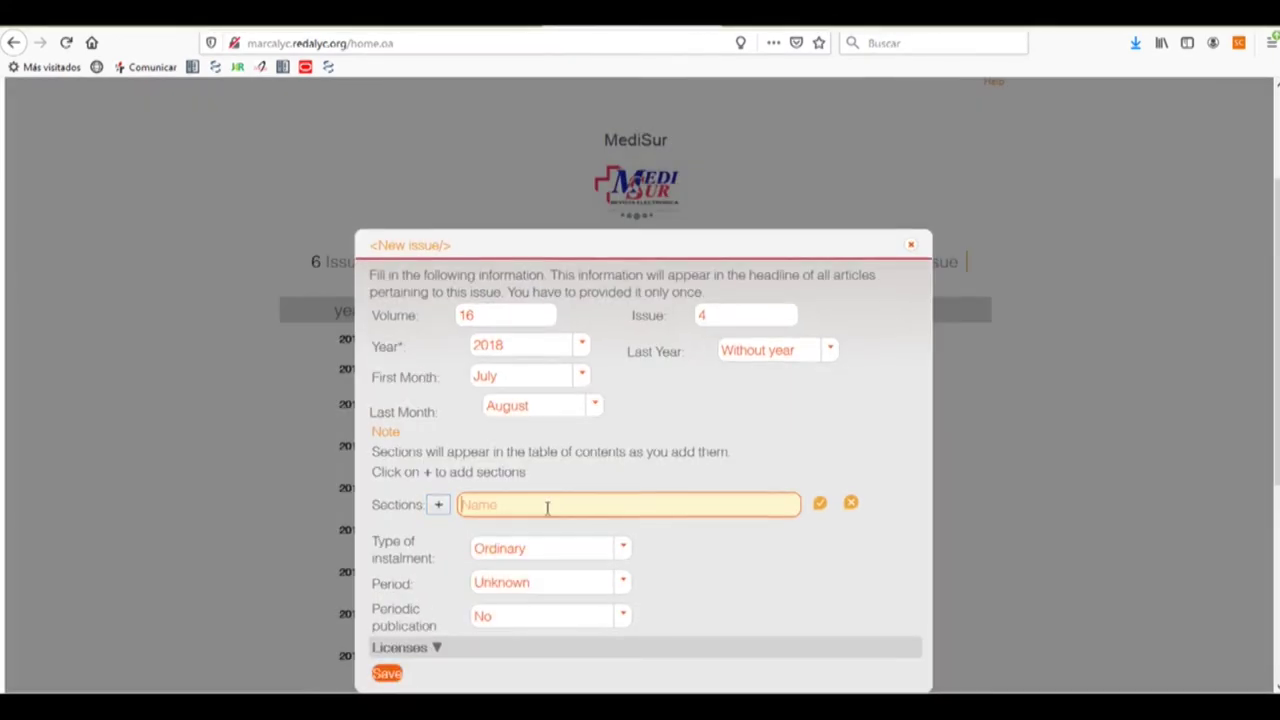
text(Lette)
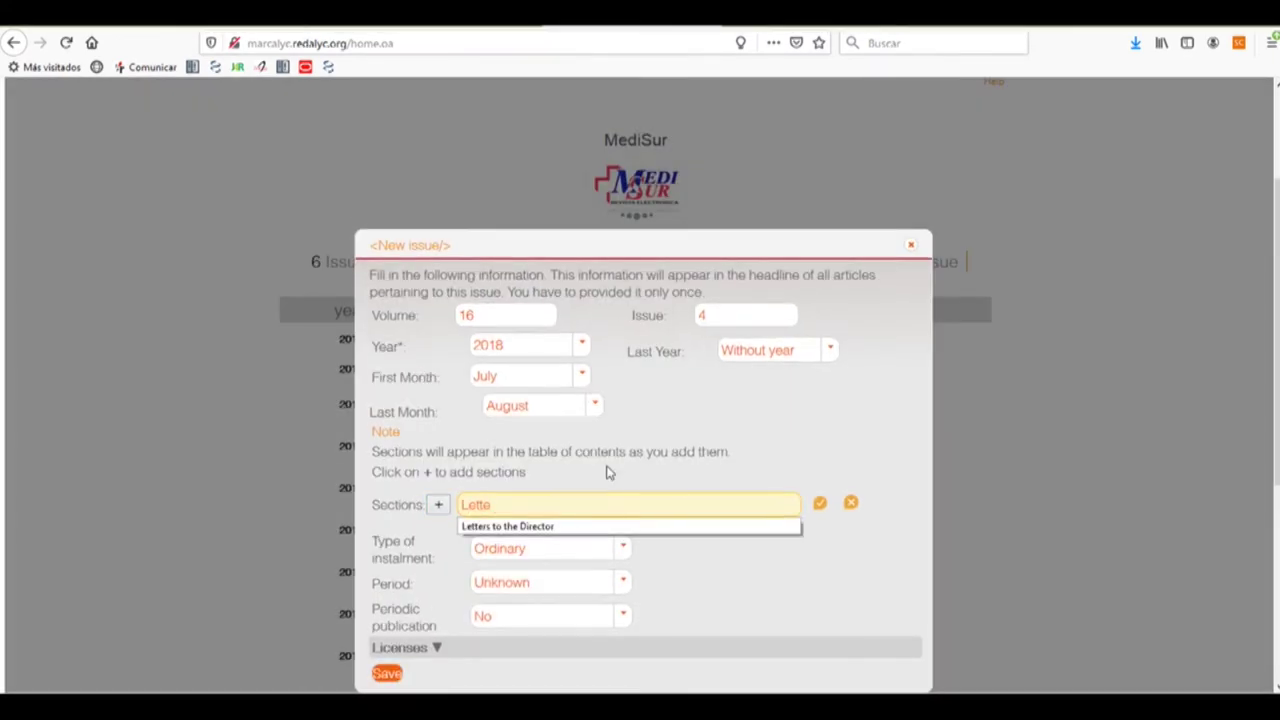
text(rs to the Edito)
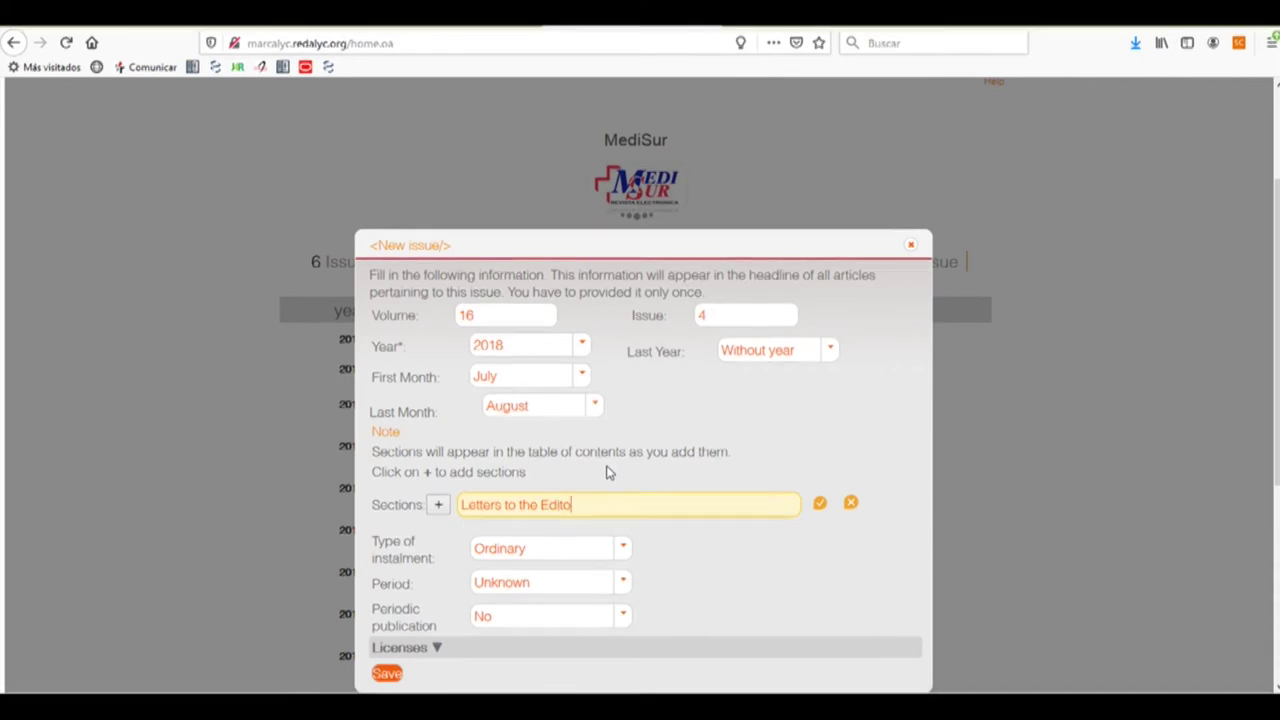
text(r)
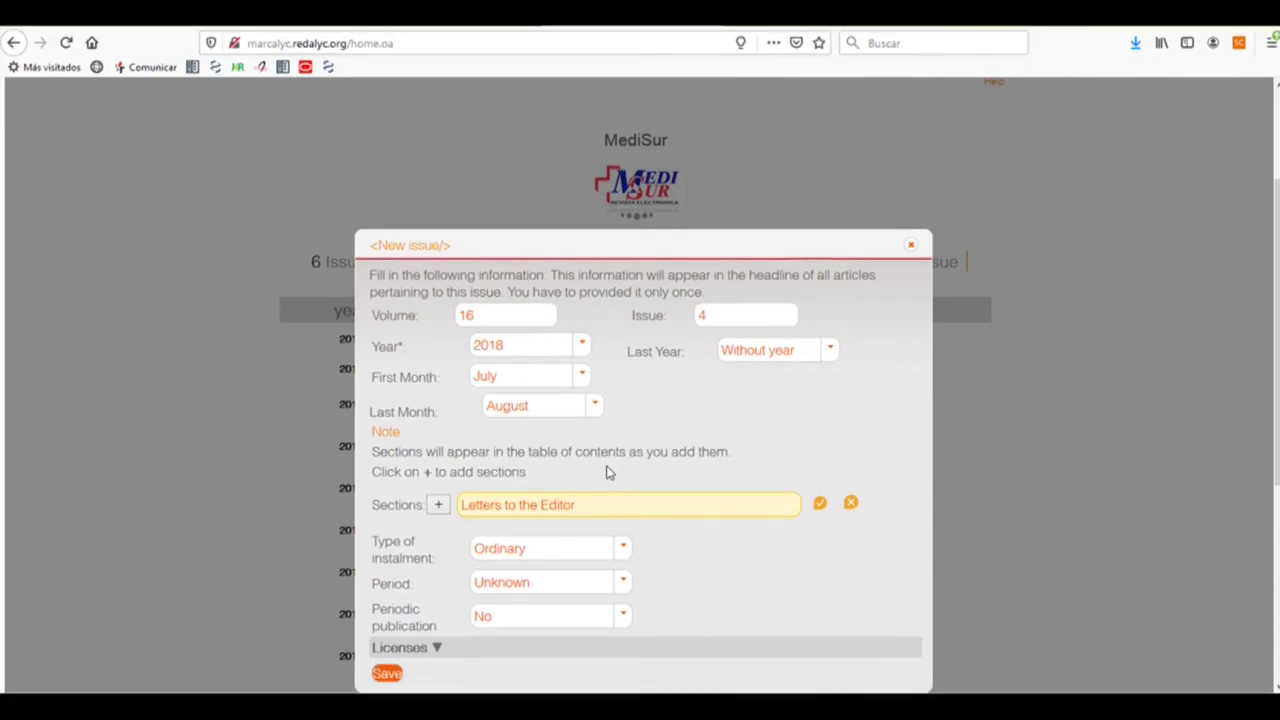
click(820, 507)
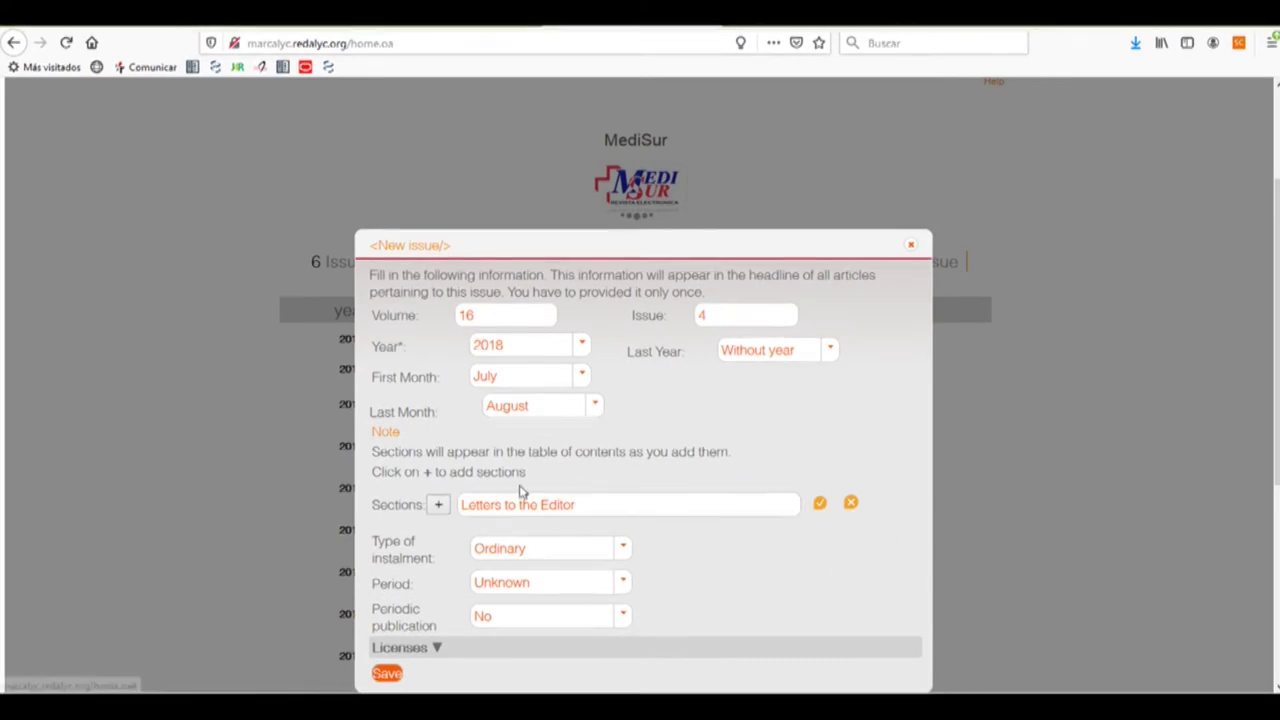
- Add a second section named "Special Articles" to the issue and confirm it
click(438, 507)
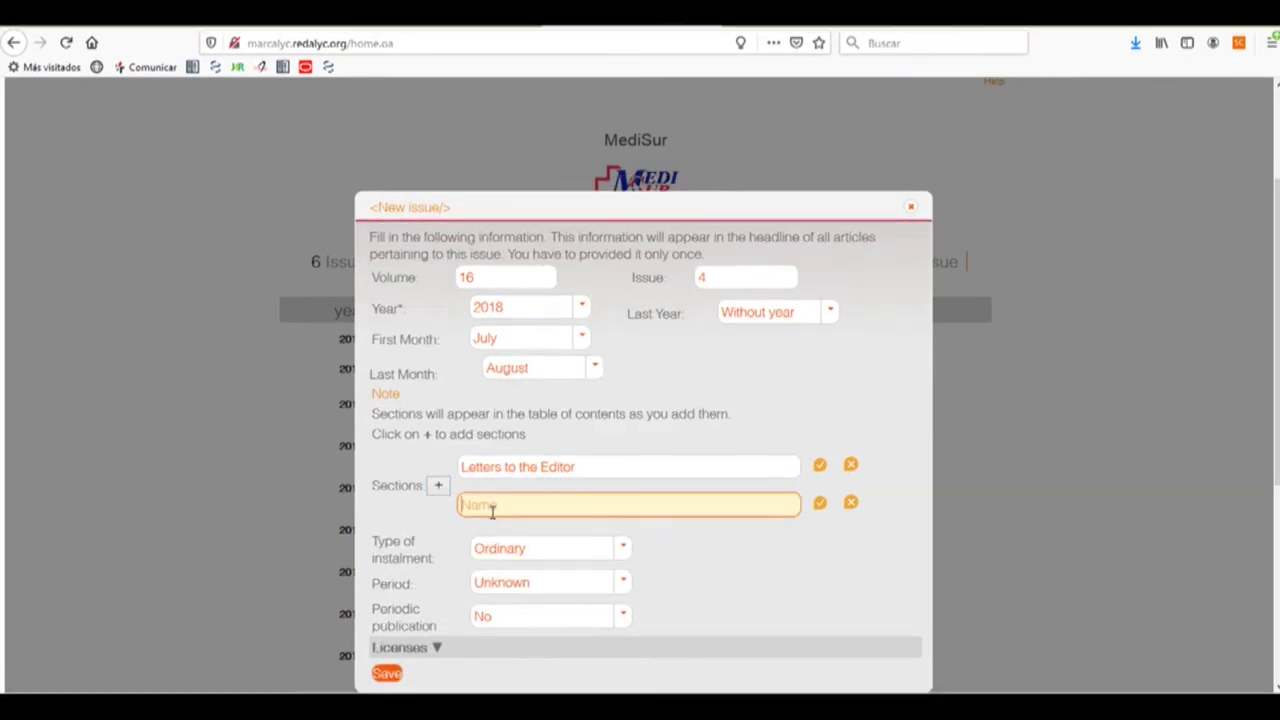
text(Spec)
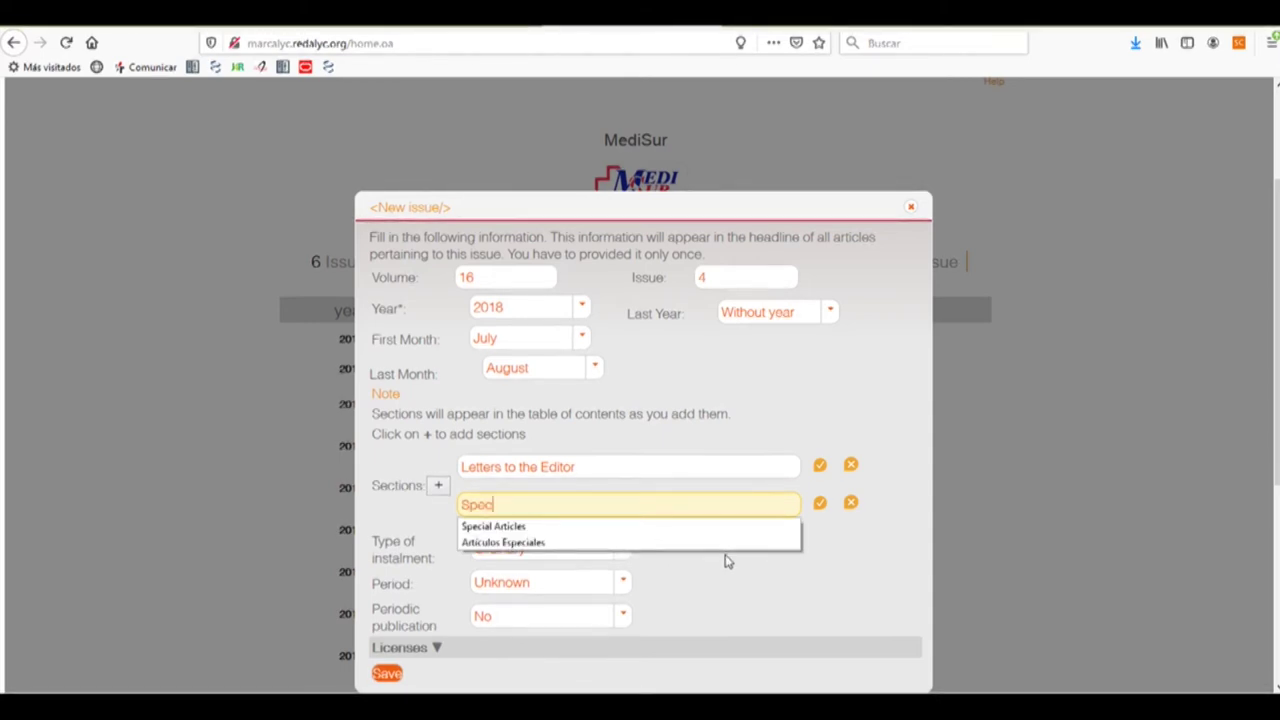
text(ial Artic)
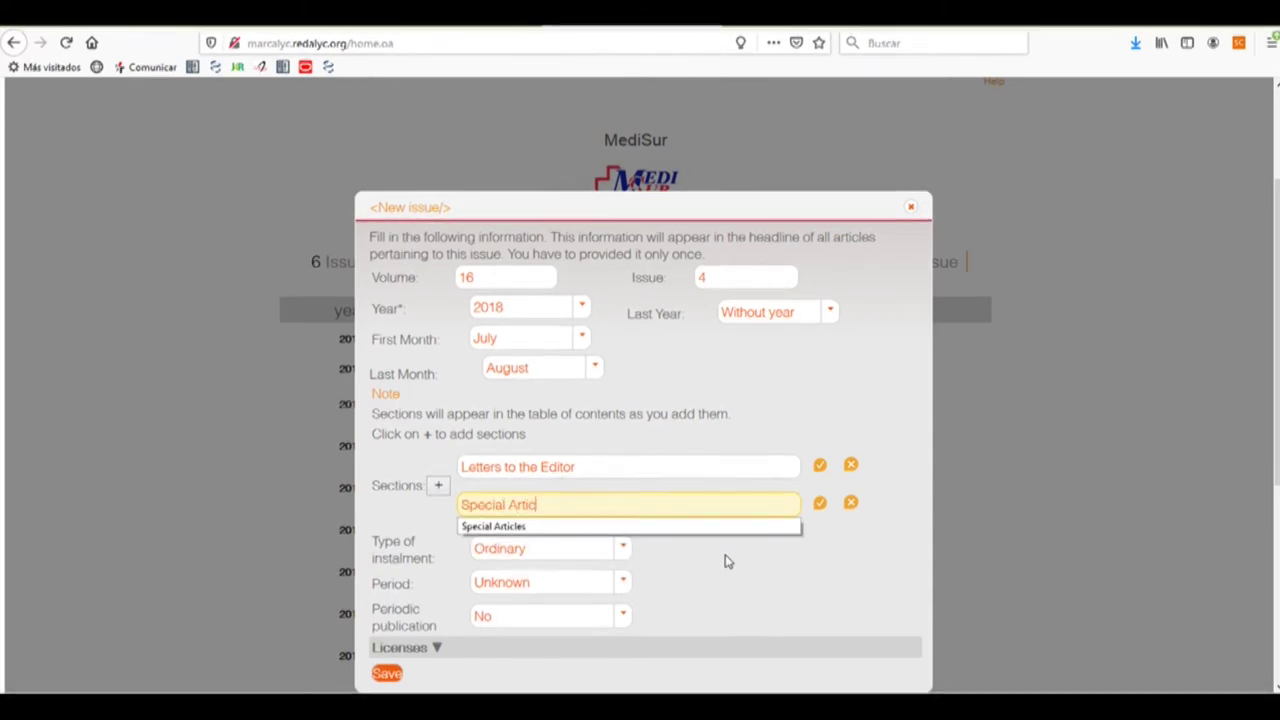
text(les)
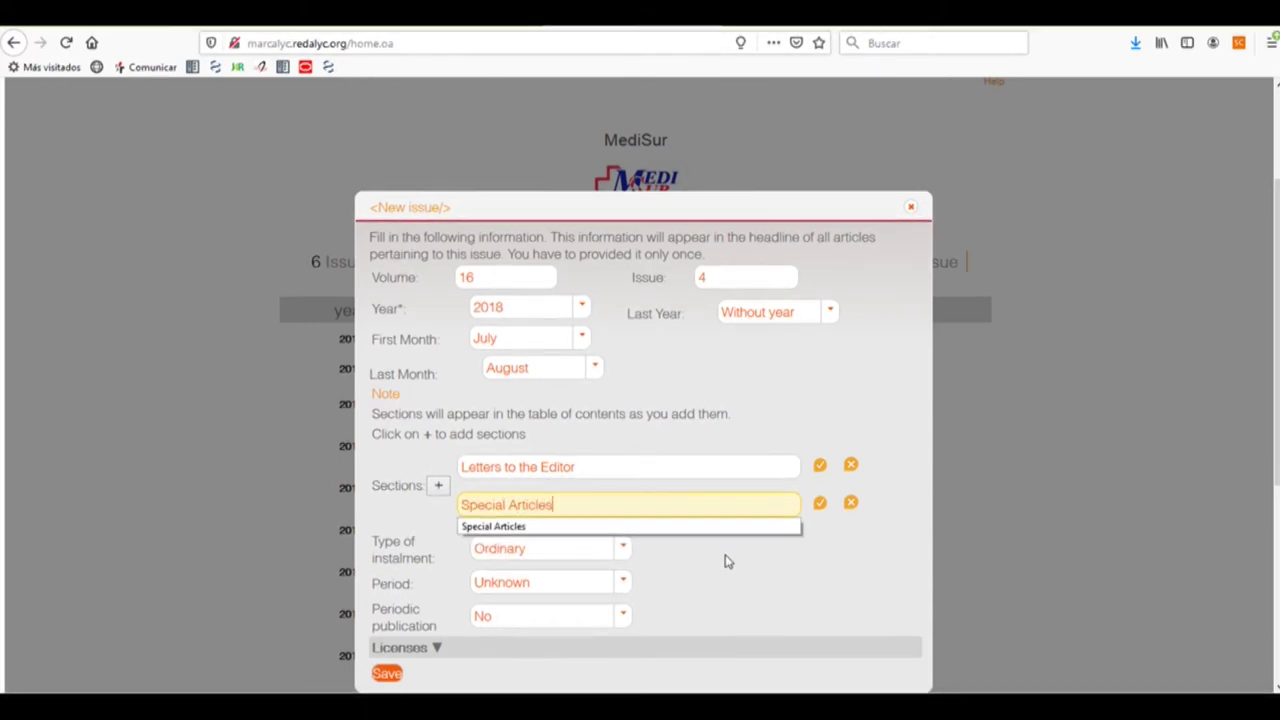
click(820, 505)
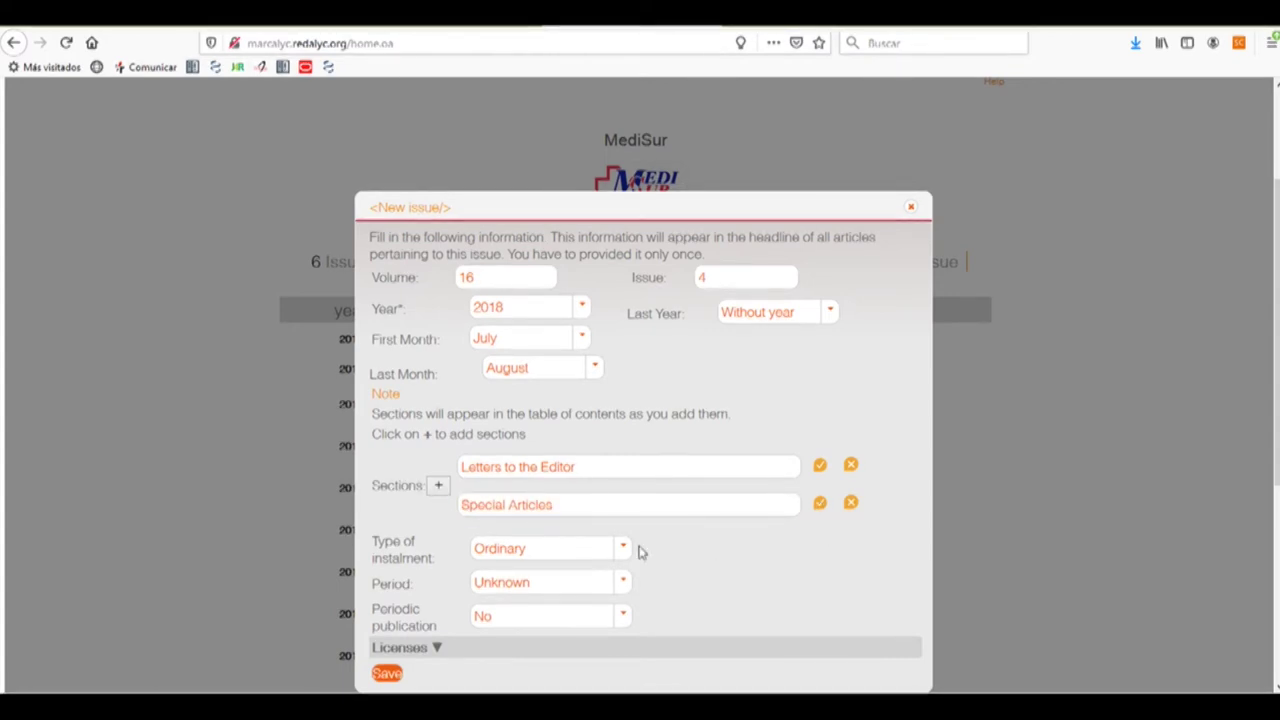
- Add a third section named "Original Articles" to the issue and confirm it
click(437, 485)
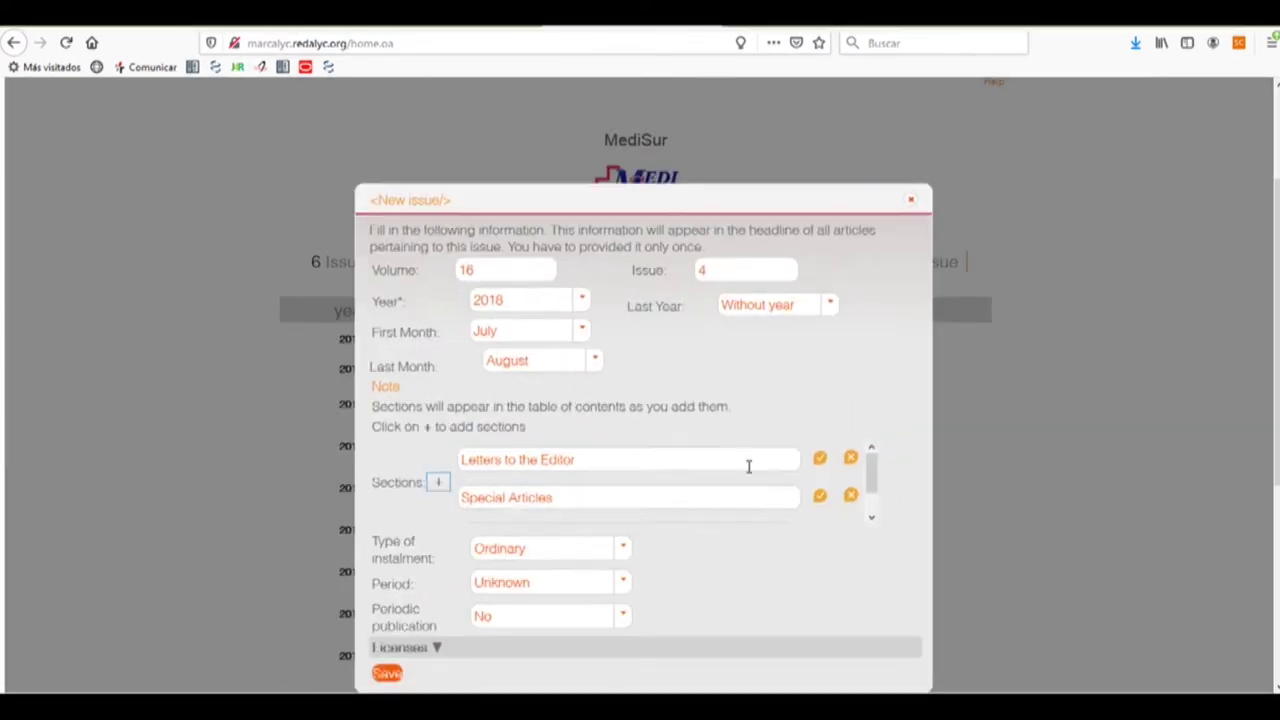
click(871, 516)
click(871, 516)
click(576, 505)
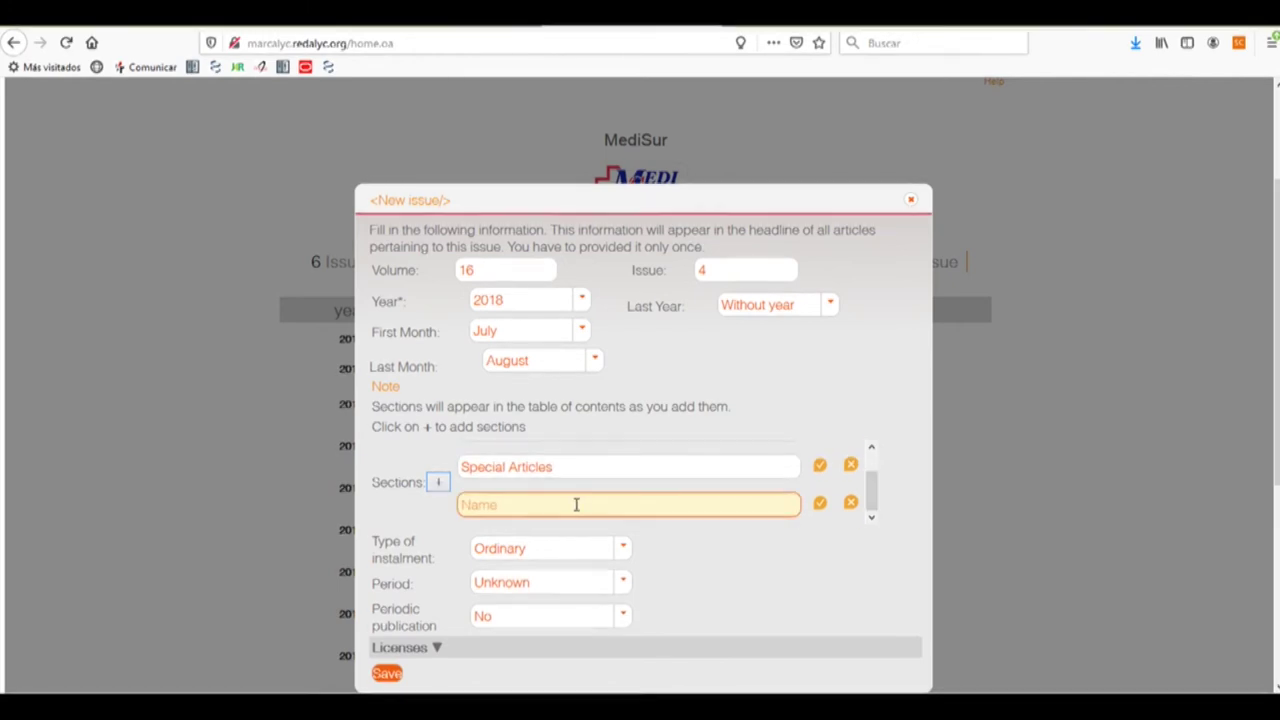
click(576, 505)
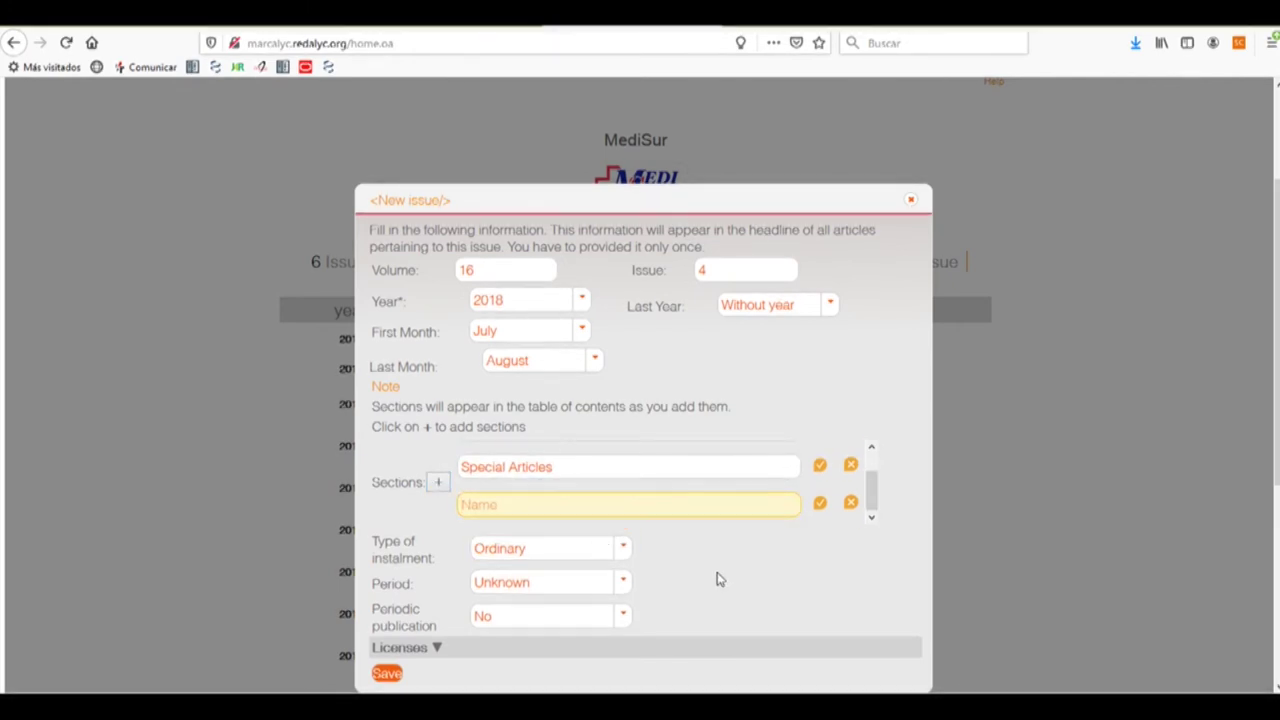
text(Od)
text(igin)
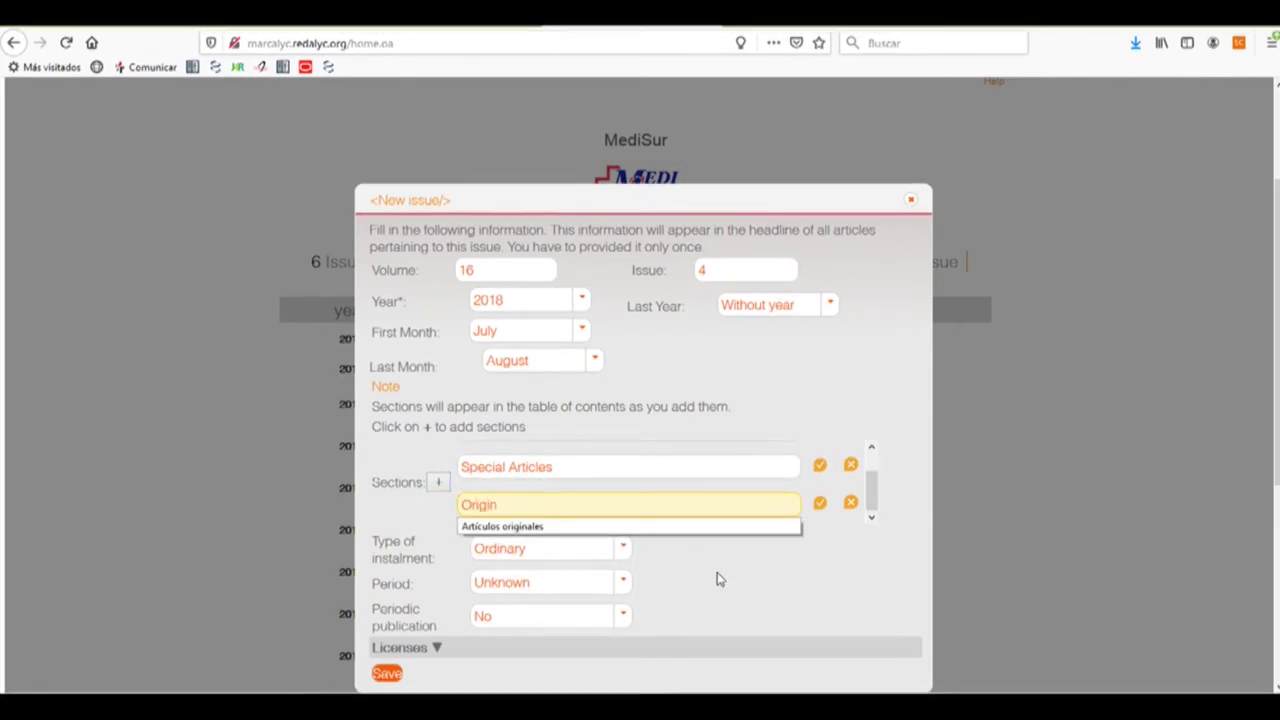
text(al Article)
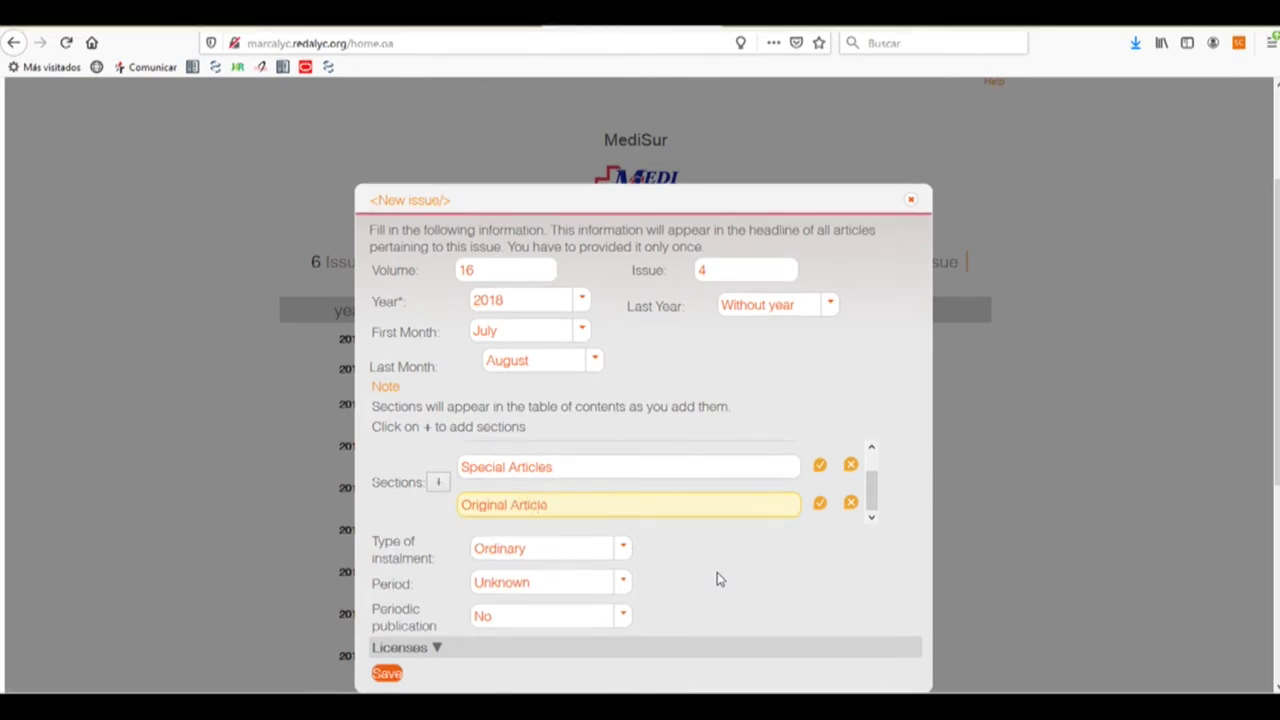
text(s)
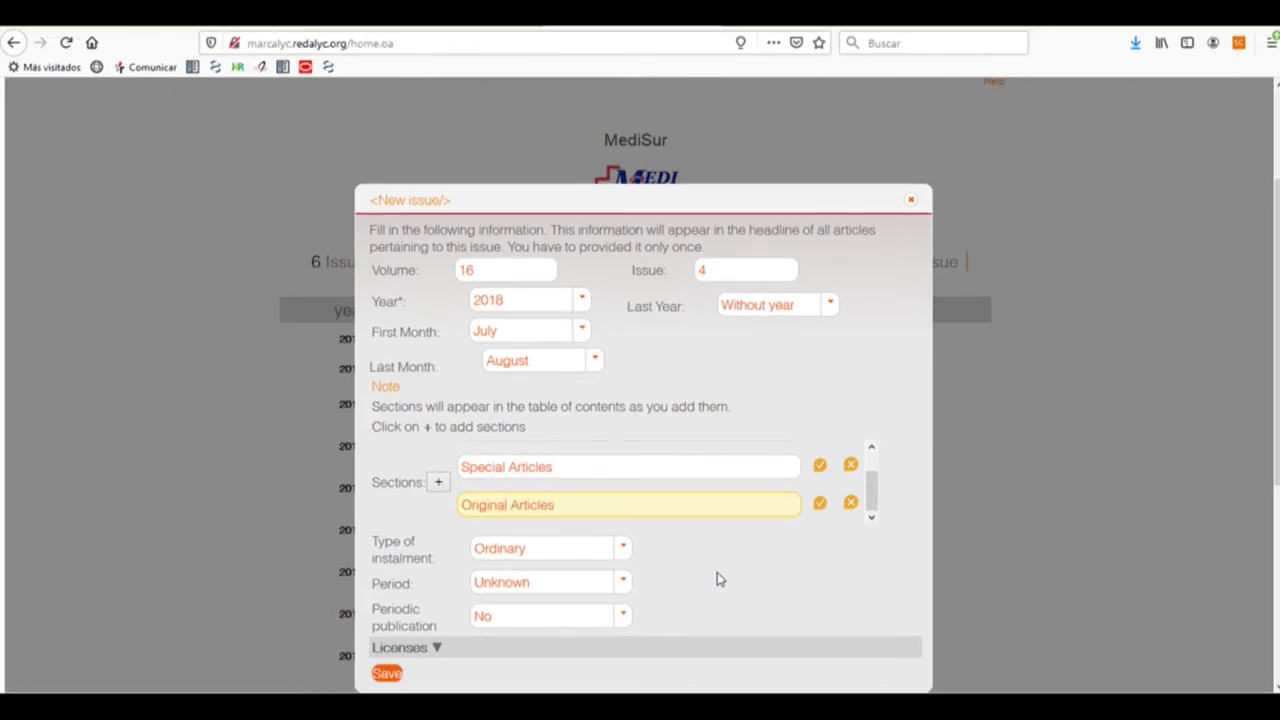
click(818, 505)
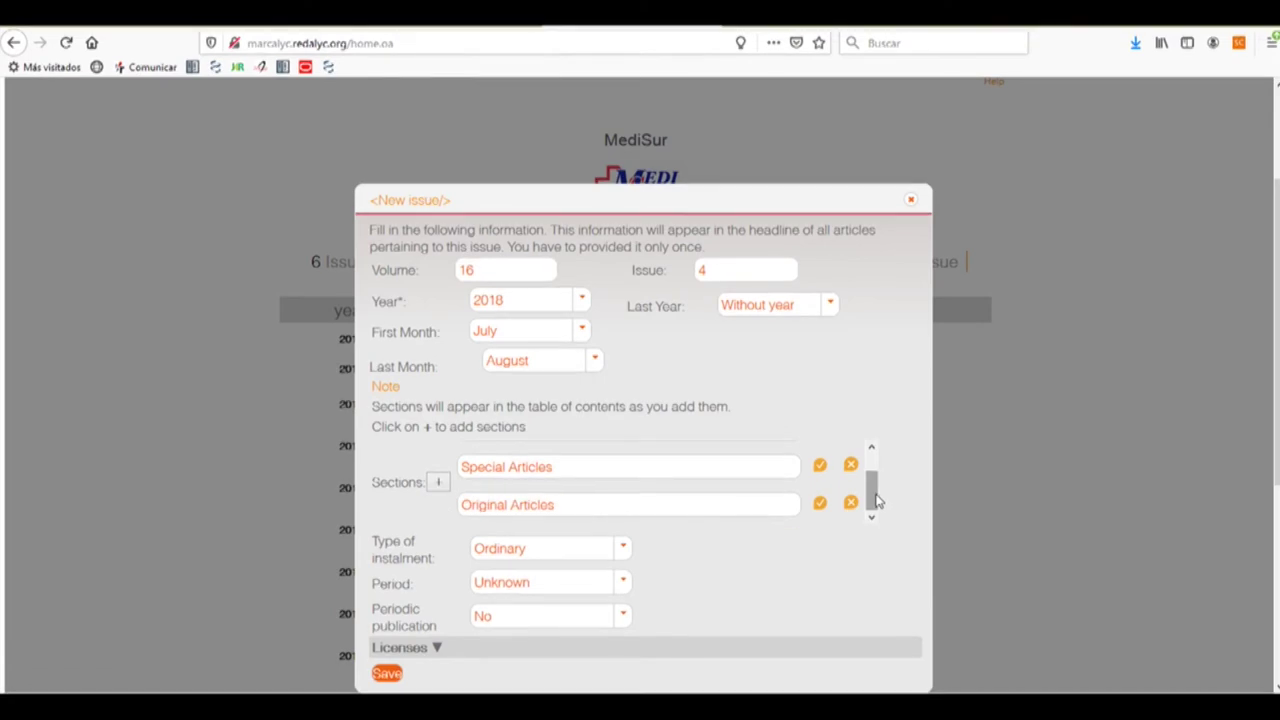
- Check the options for the issue's type of instalment and period, leaving them at Ordinary and Unknown
mouse_move(876, 501)
mouse_down()
mouse_move(871, 478)
mouse_move(873, 495)
mouse_up()
click(477, 497)
click(421, 560)
click(518, 552)
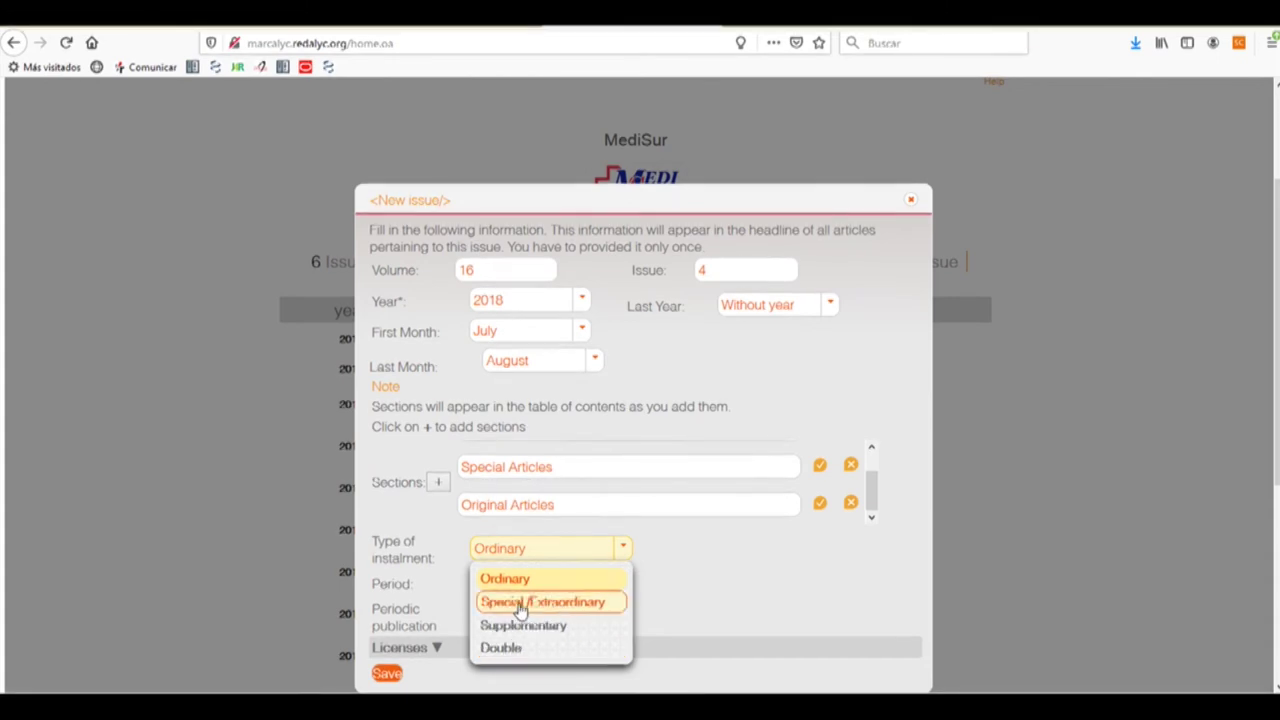
click(624, 549)
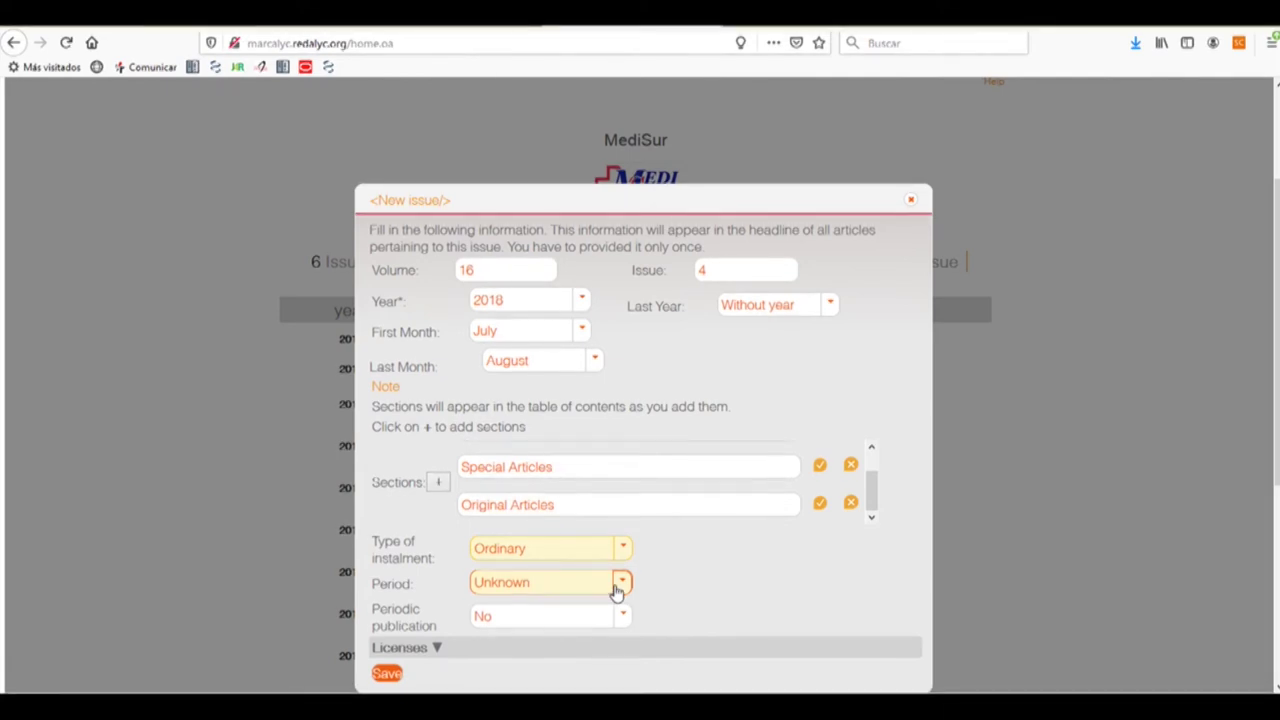
click(621, 582)
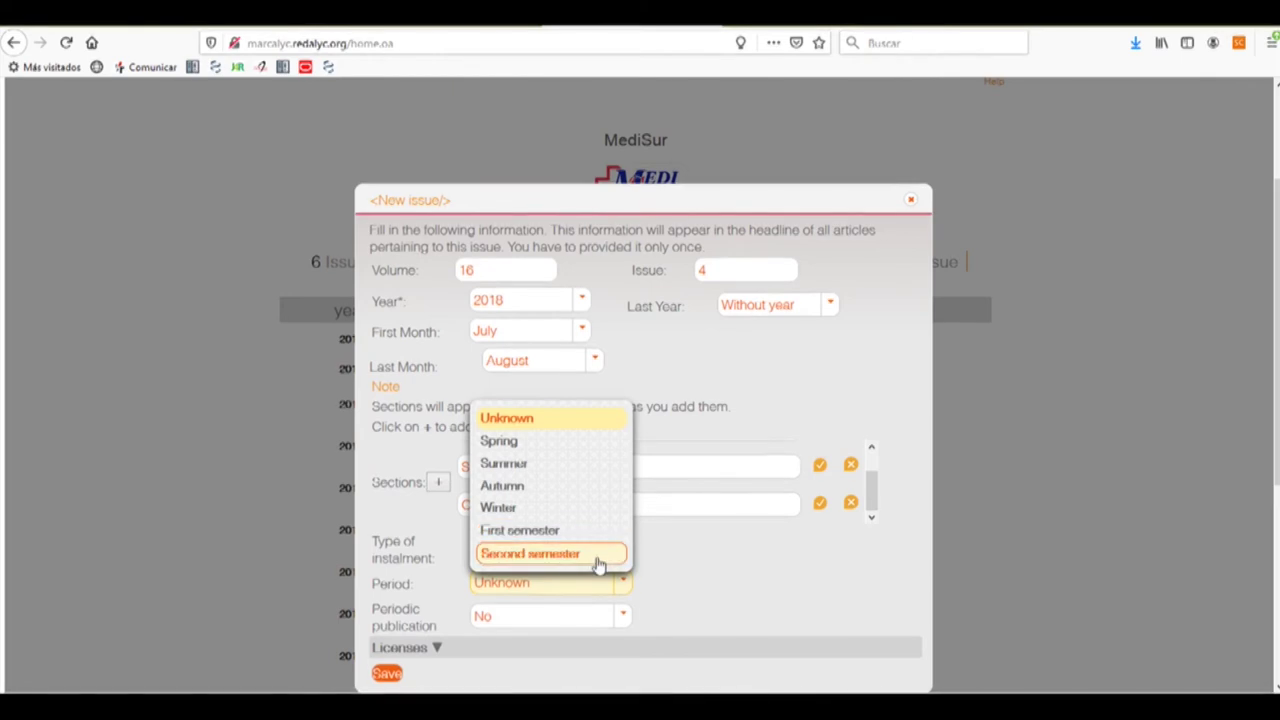
click(680, 560)
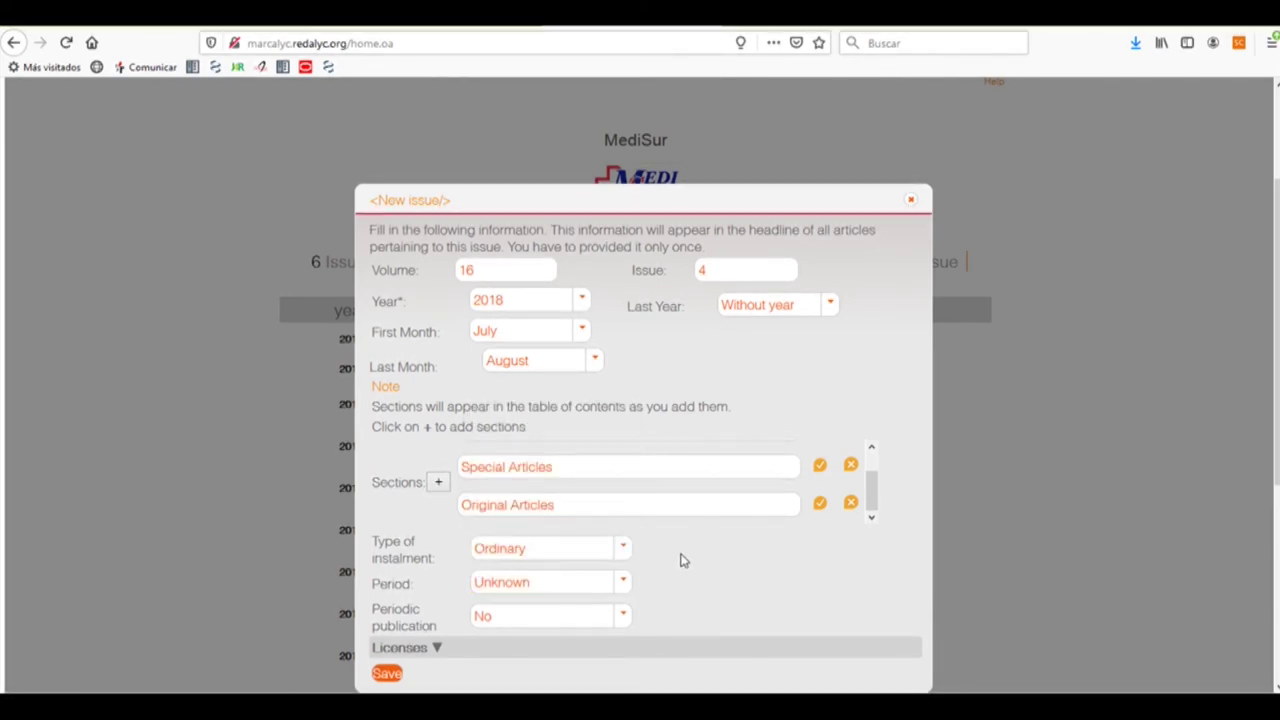
- Choose No for the issue's periodic publication, dismissing the Windows Media library troubleshooter
click(623, 617)
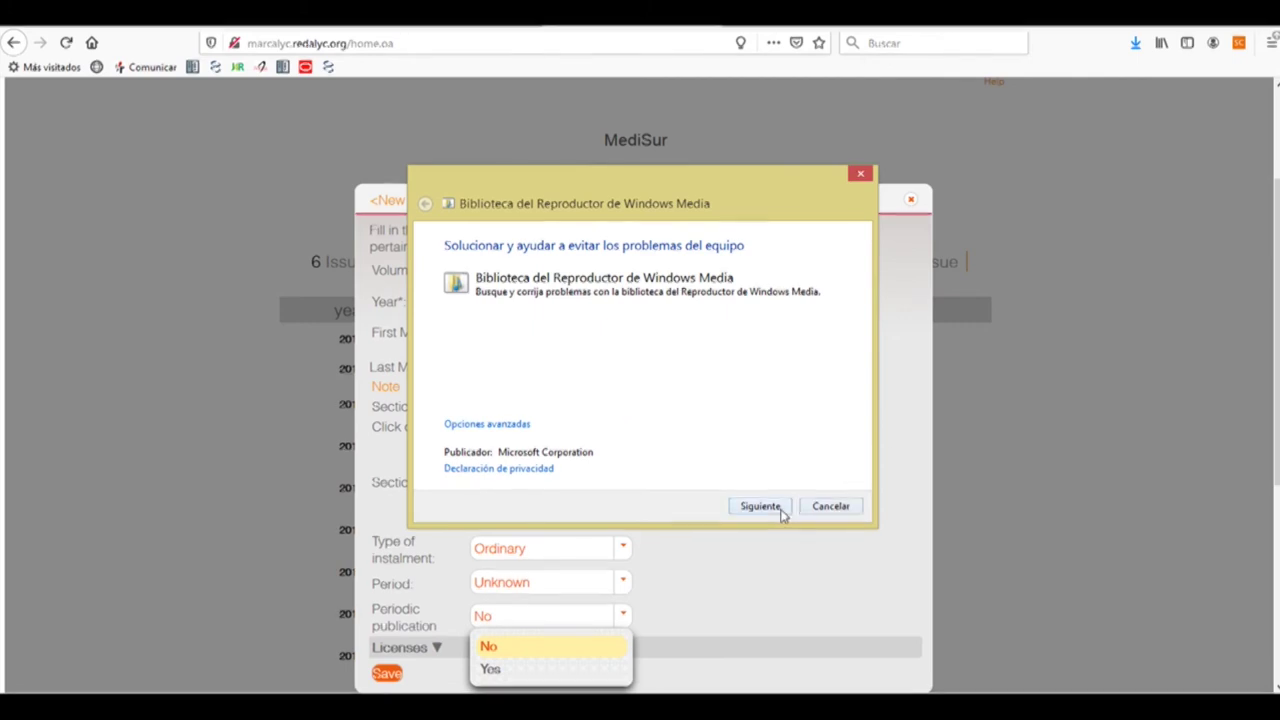
click(813, 508)
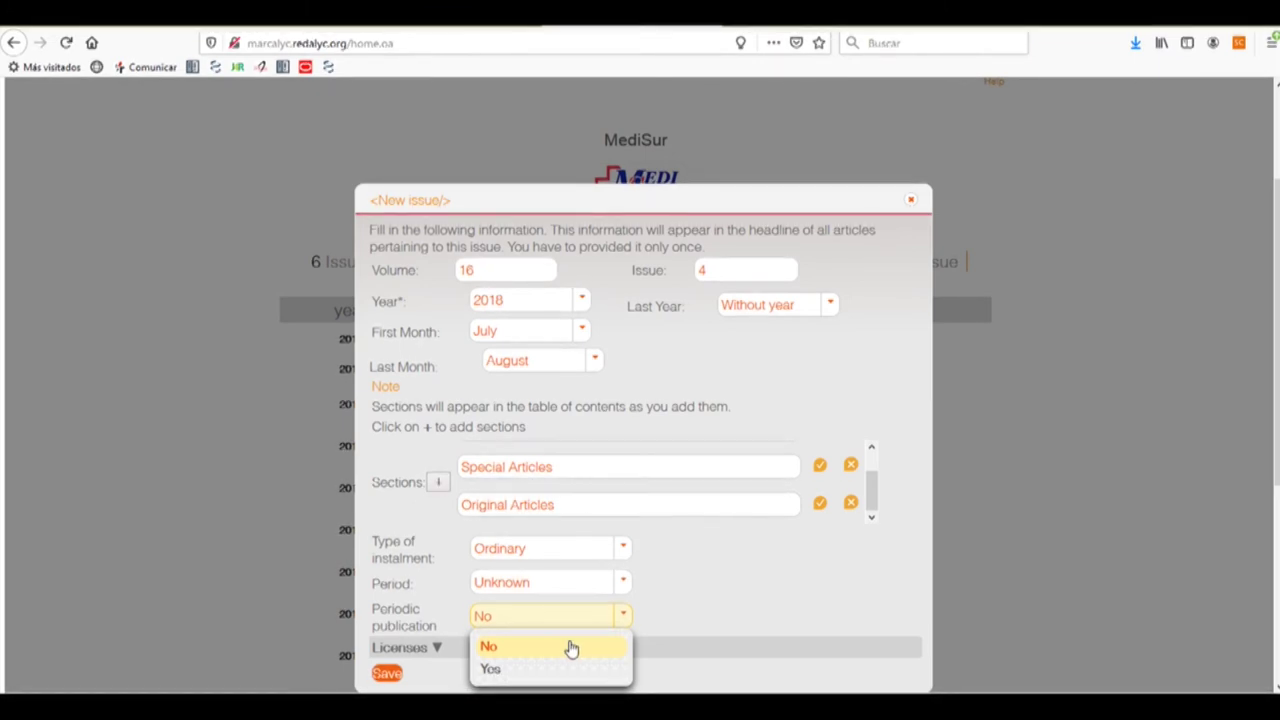
click(571, 649)
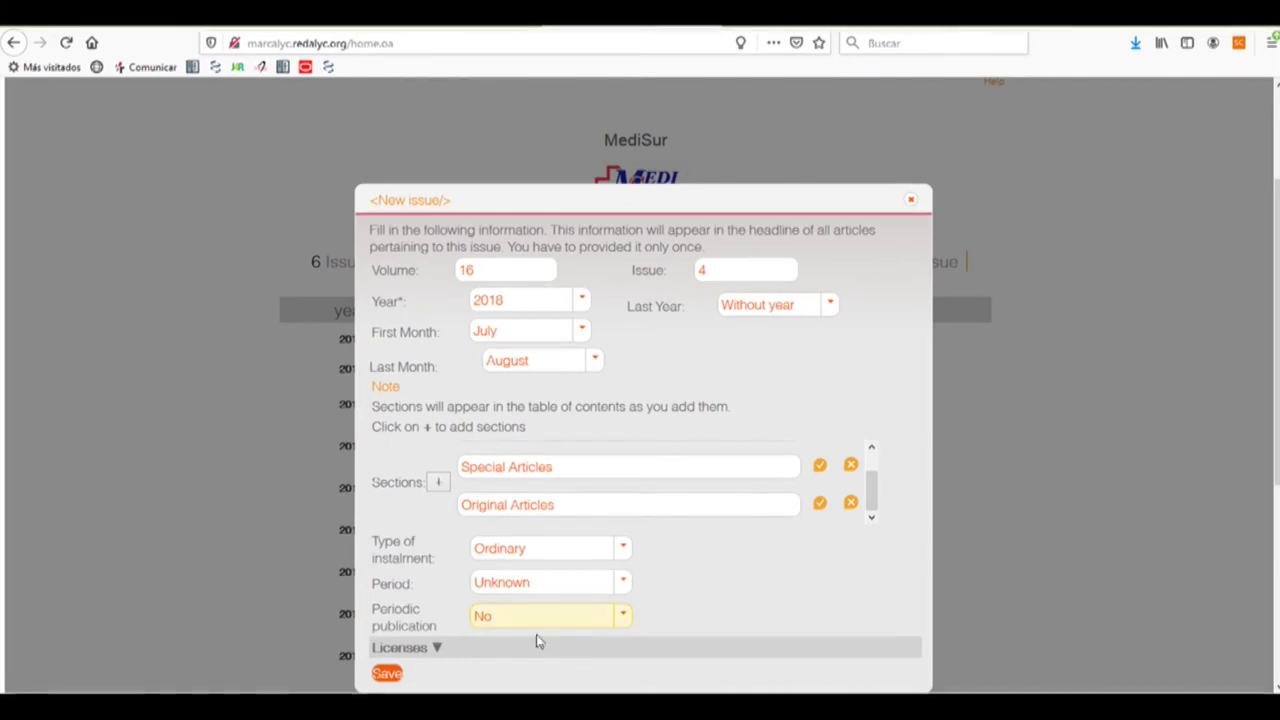
- Expand the license details and set the Creative Commons license to Attribution-ShareAlike (CC BY-SA) 4.0
click(434, 651)
scroll(555, 577, down, 3)
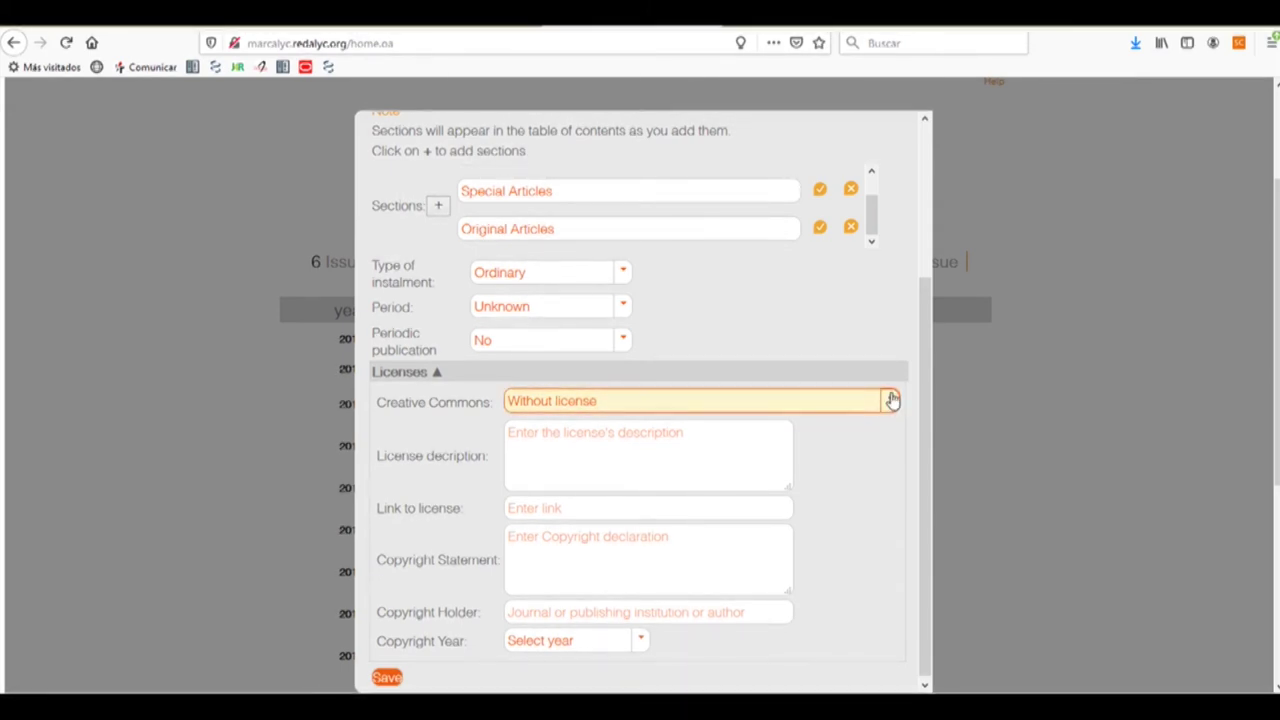
click(890, 400)
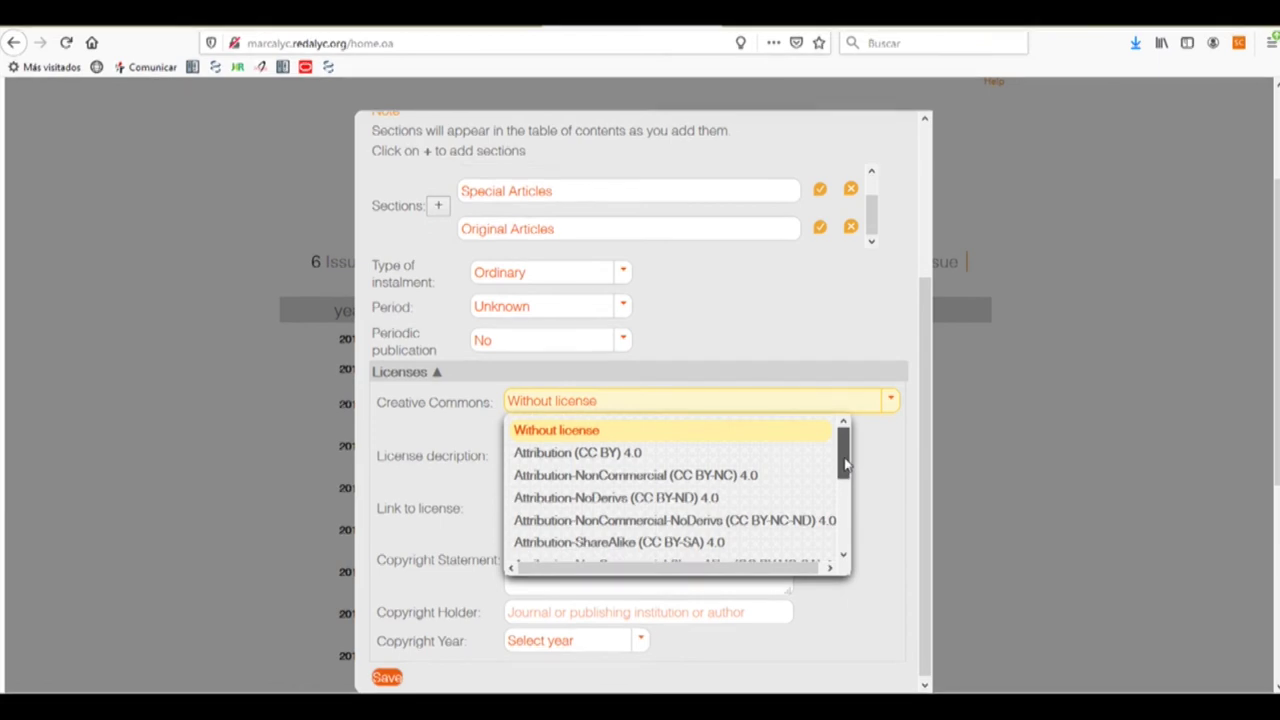
scroll(845, 460, down, 1)
scroll(845, 460, up, 1)
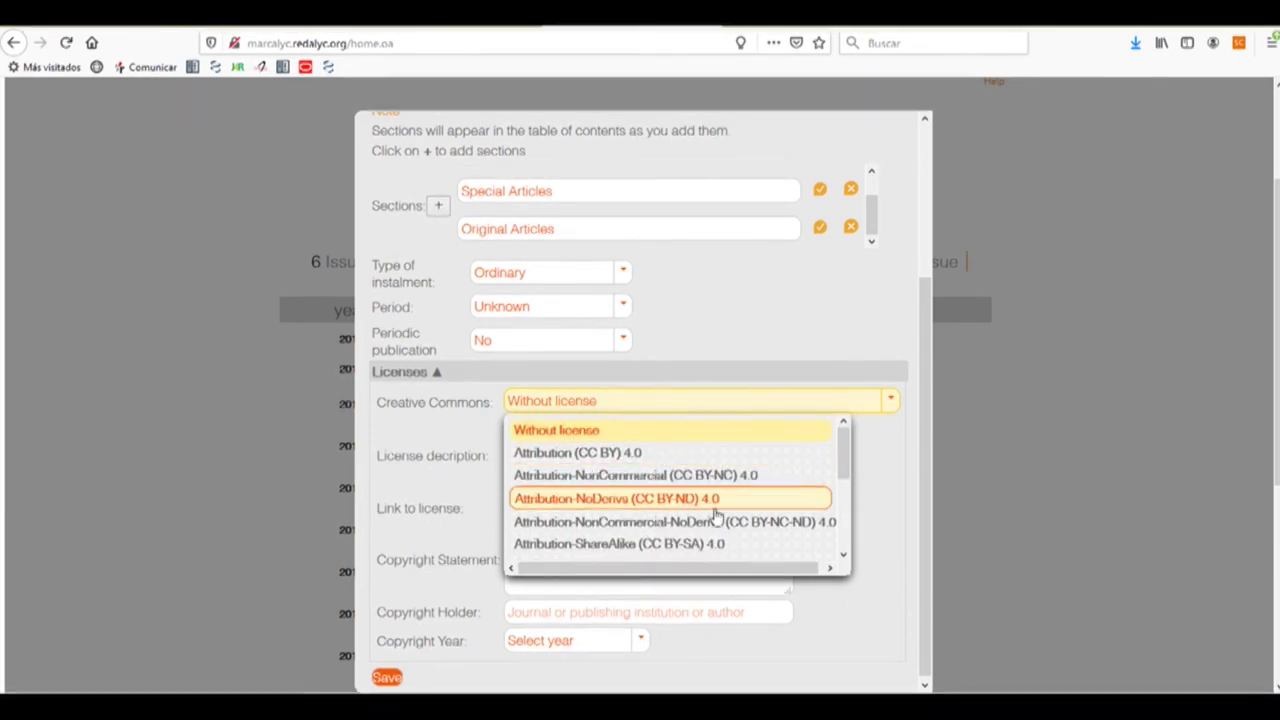
click(705, 543)
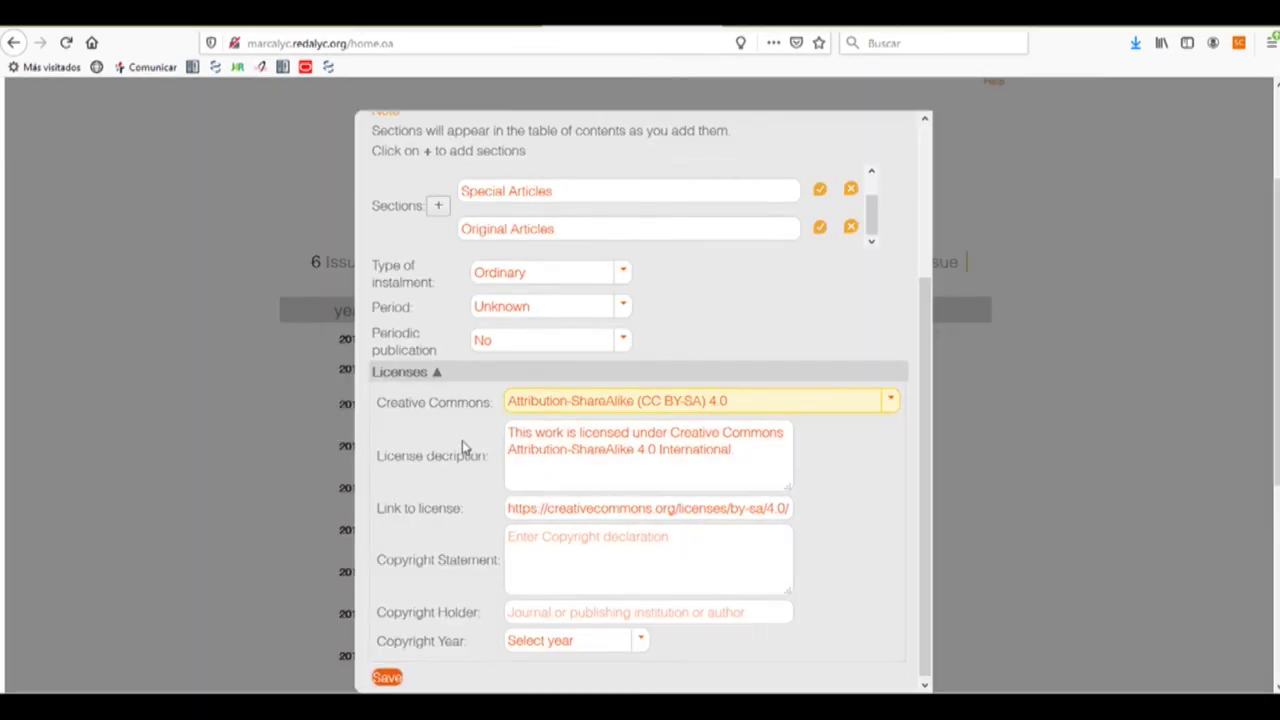
click(513, 430)
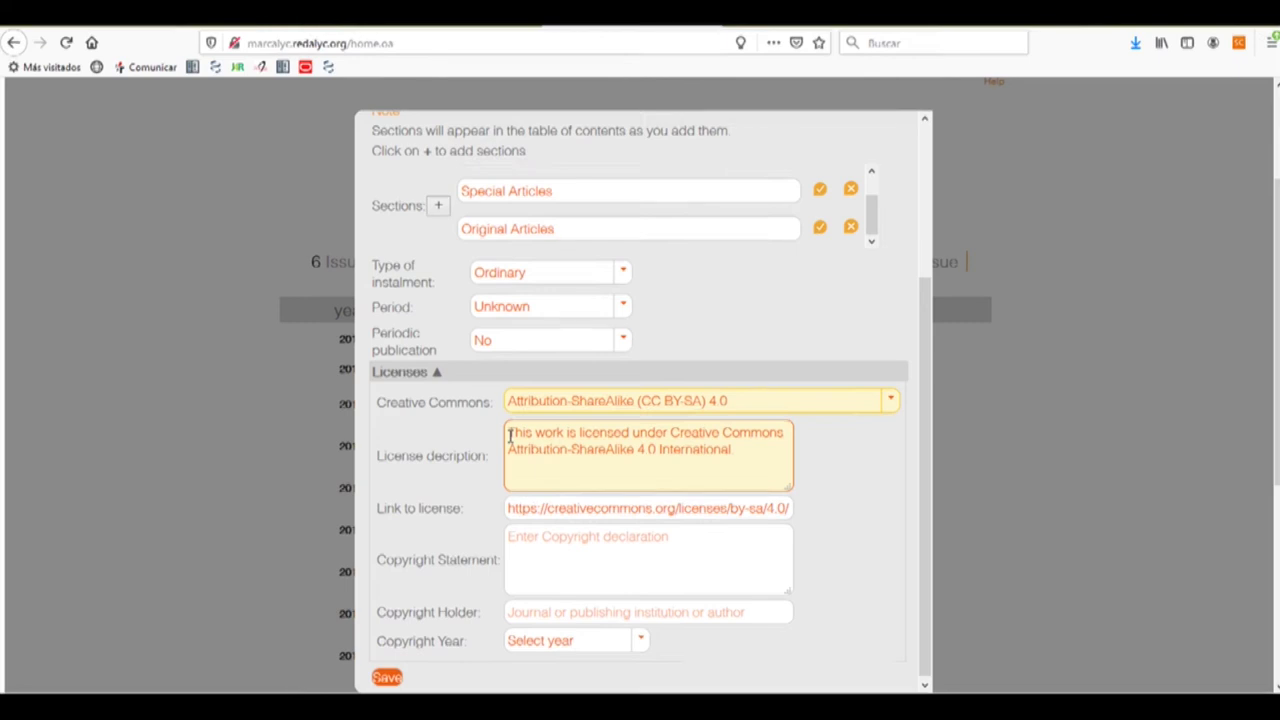
click(836, 476)
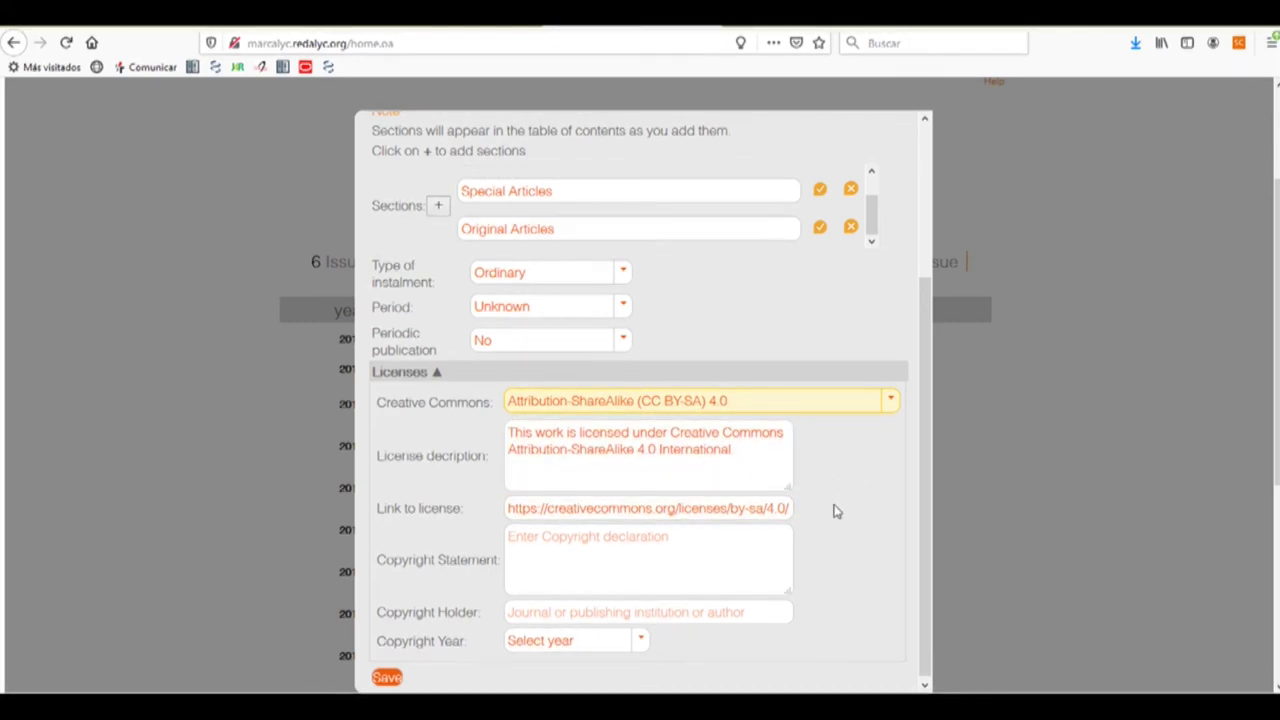
- Enter "Copyright Autonomous University of the State of Mexico" as the copyright statement
click(569, 551)
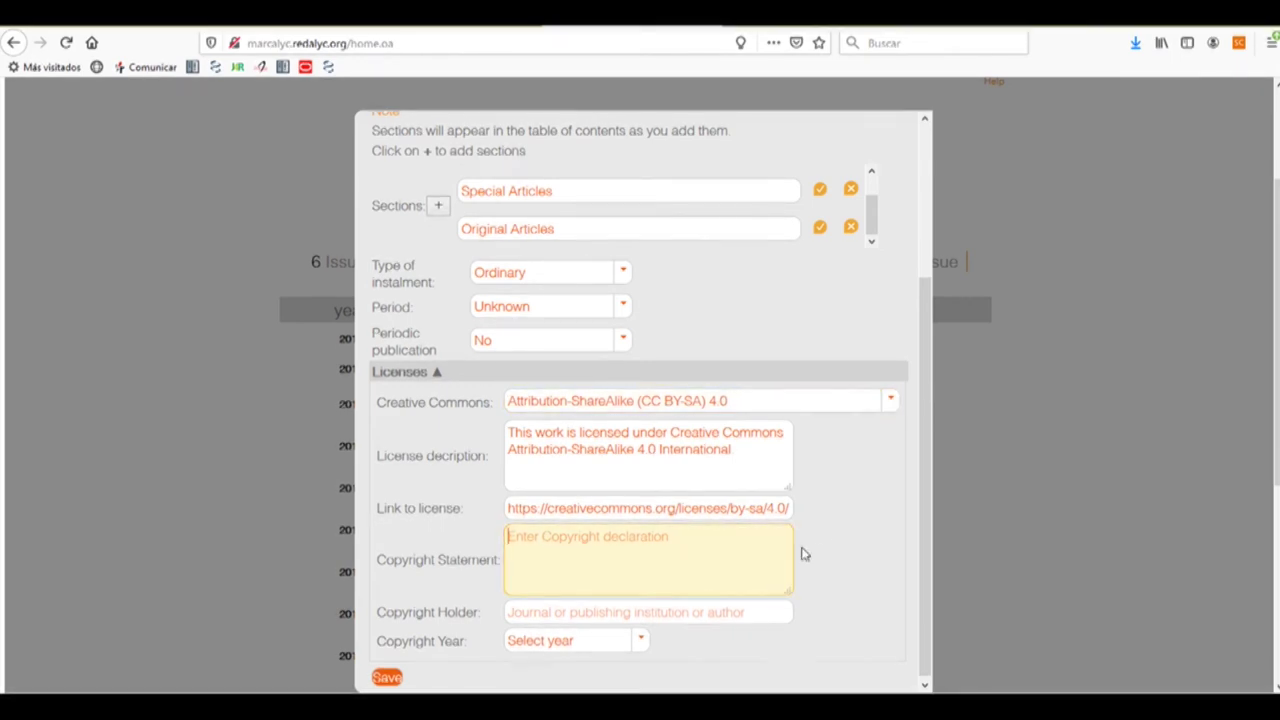
text(Co)
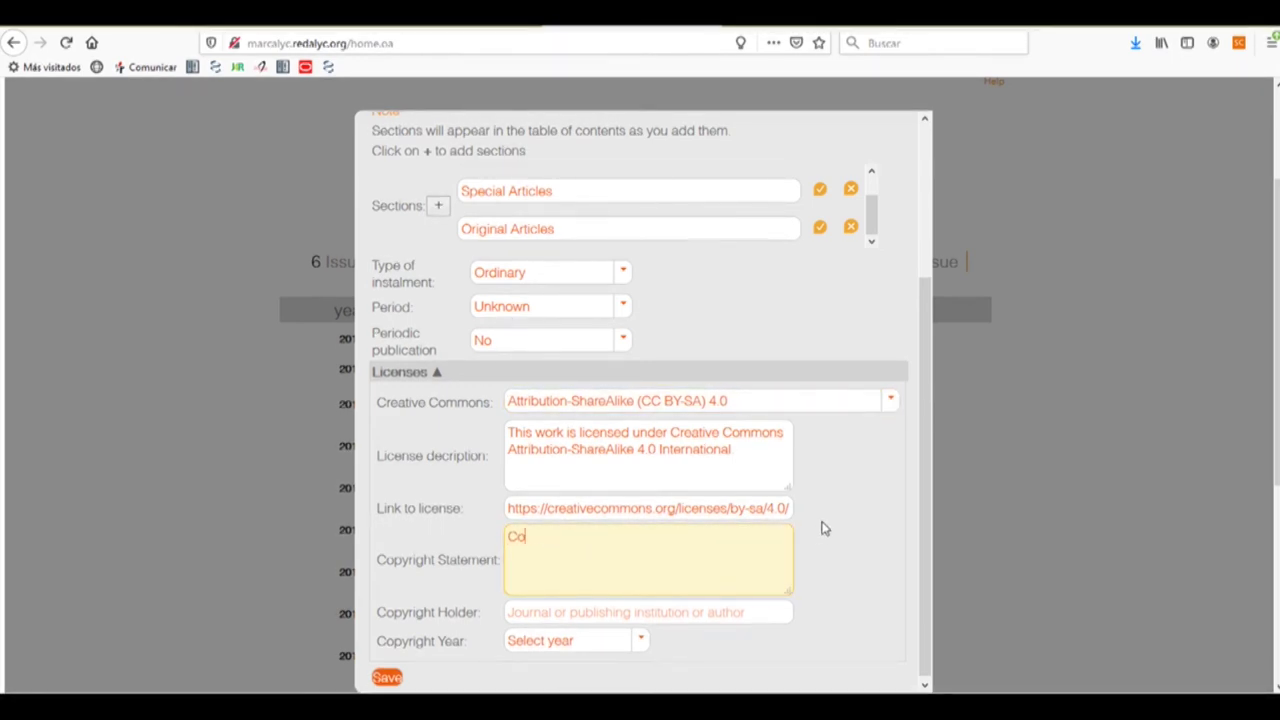
text(pyright Autonomous)
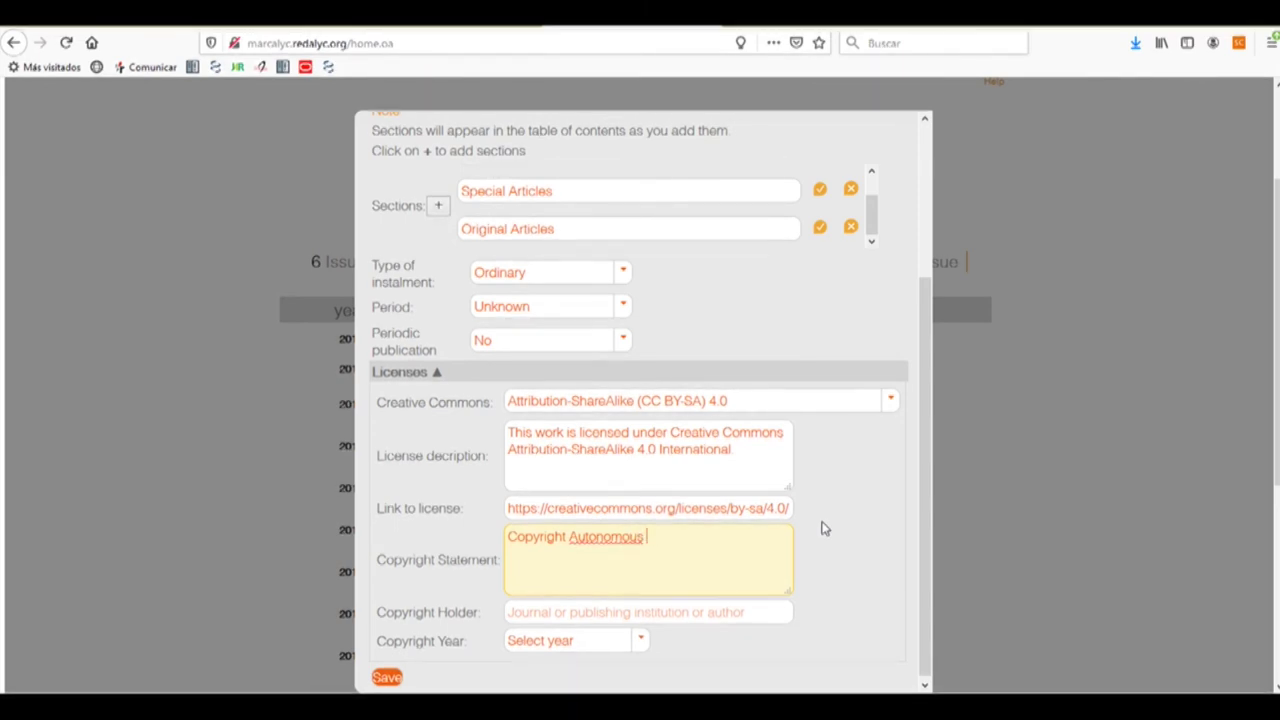
text( University of the)
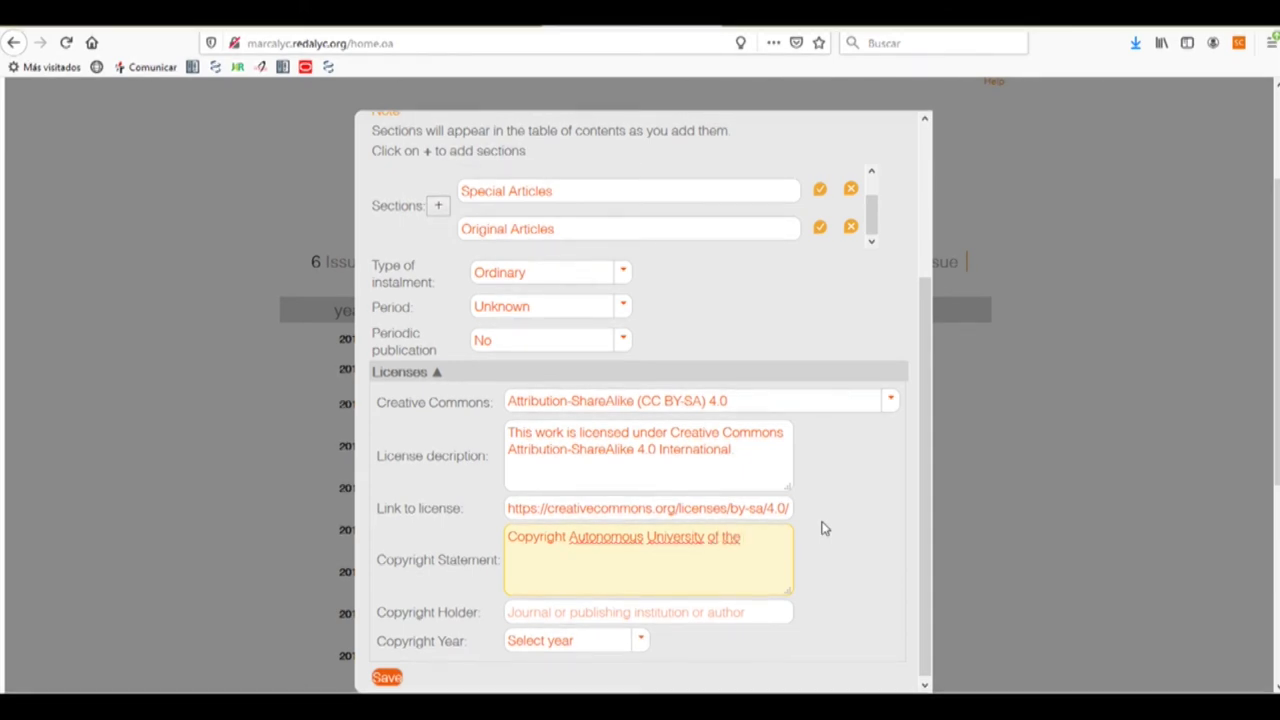
text( State of Mexico)
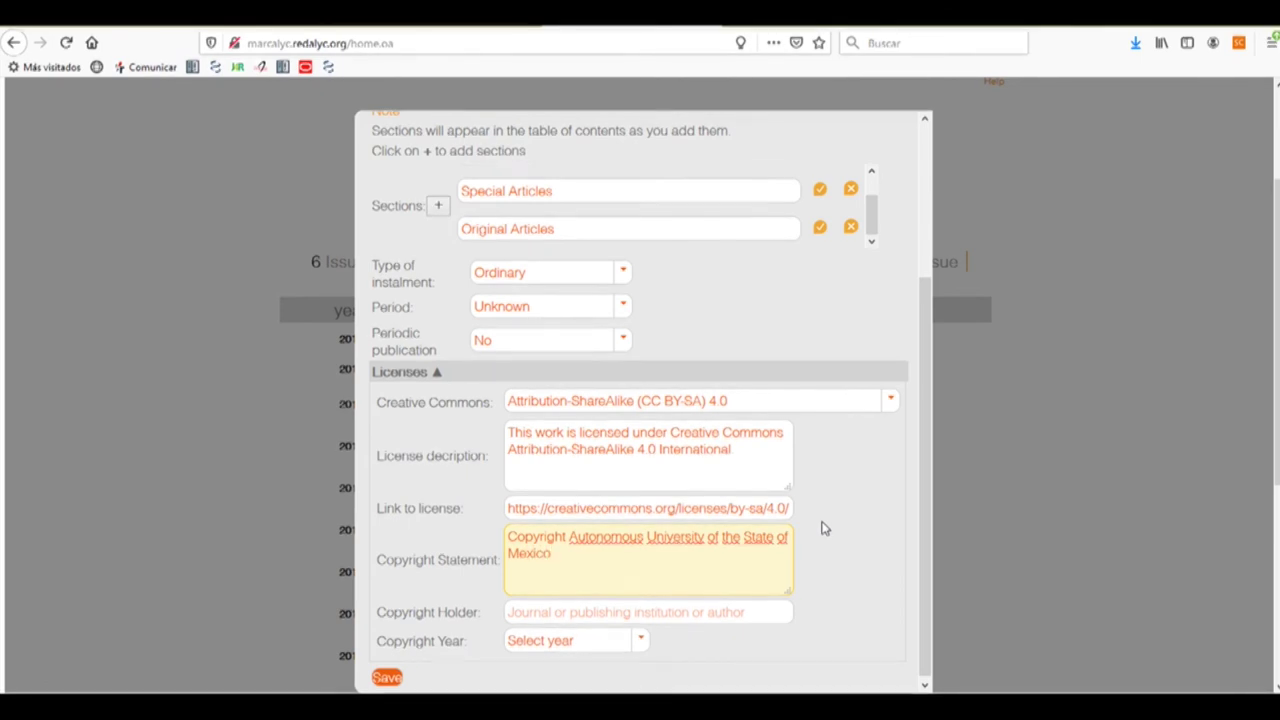
- Enter "Autonomous University of the State of Mexico" as the copyright holder
click(590, 613)
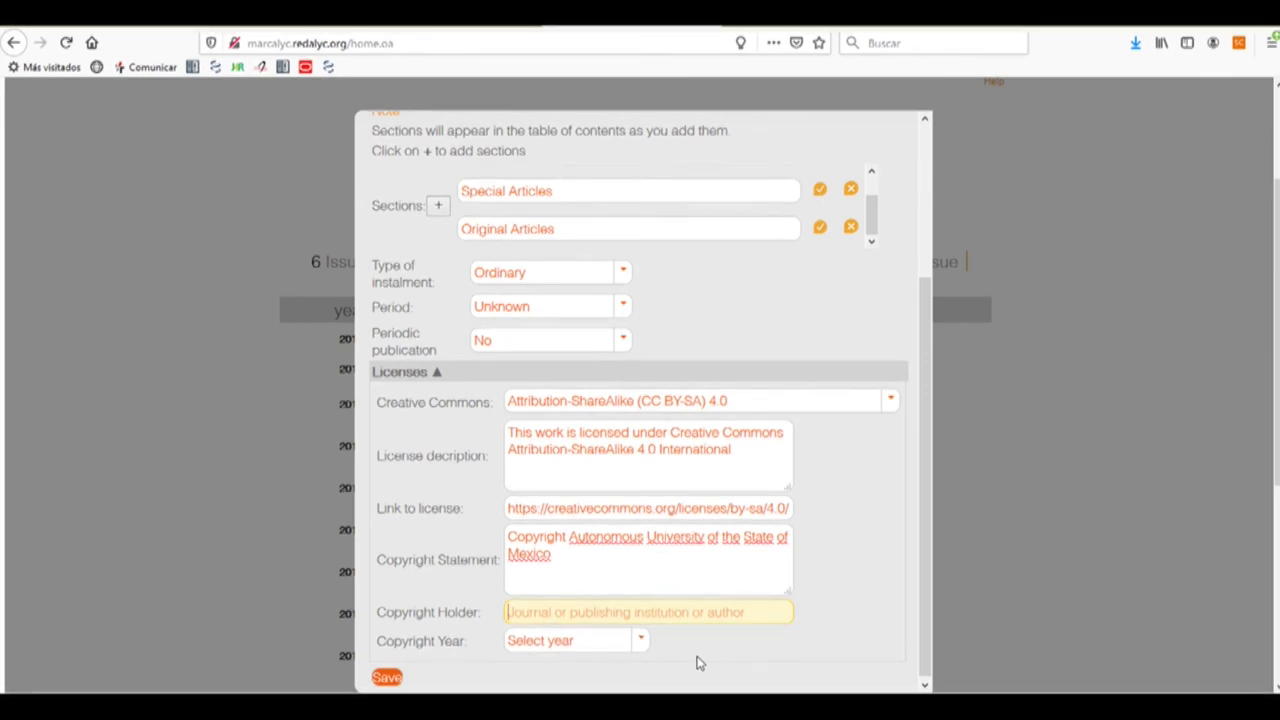
text(Autonomous Univers)
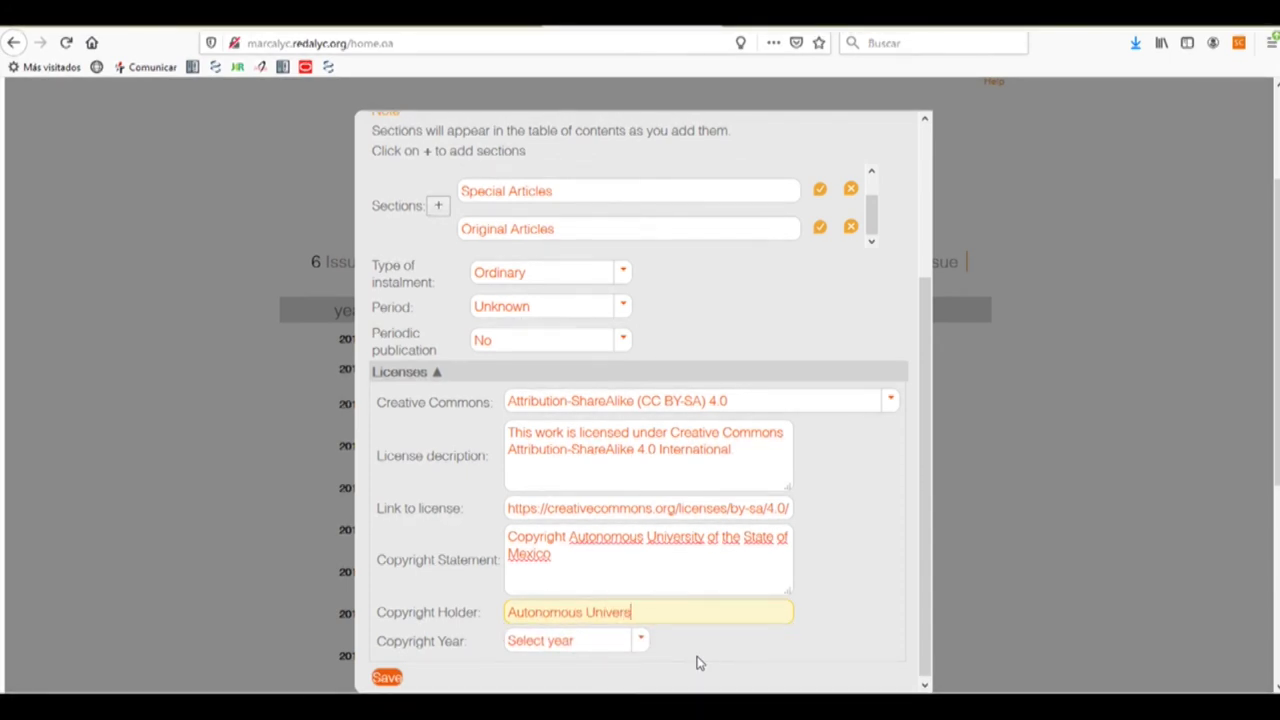
text(ity of the S)
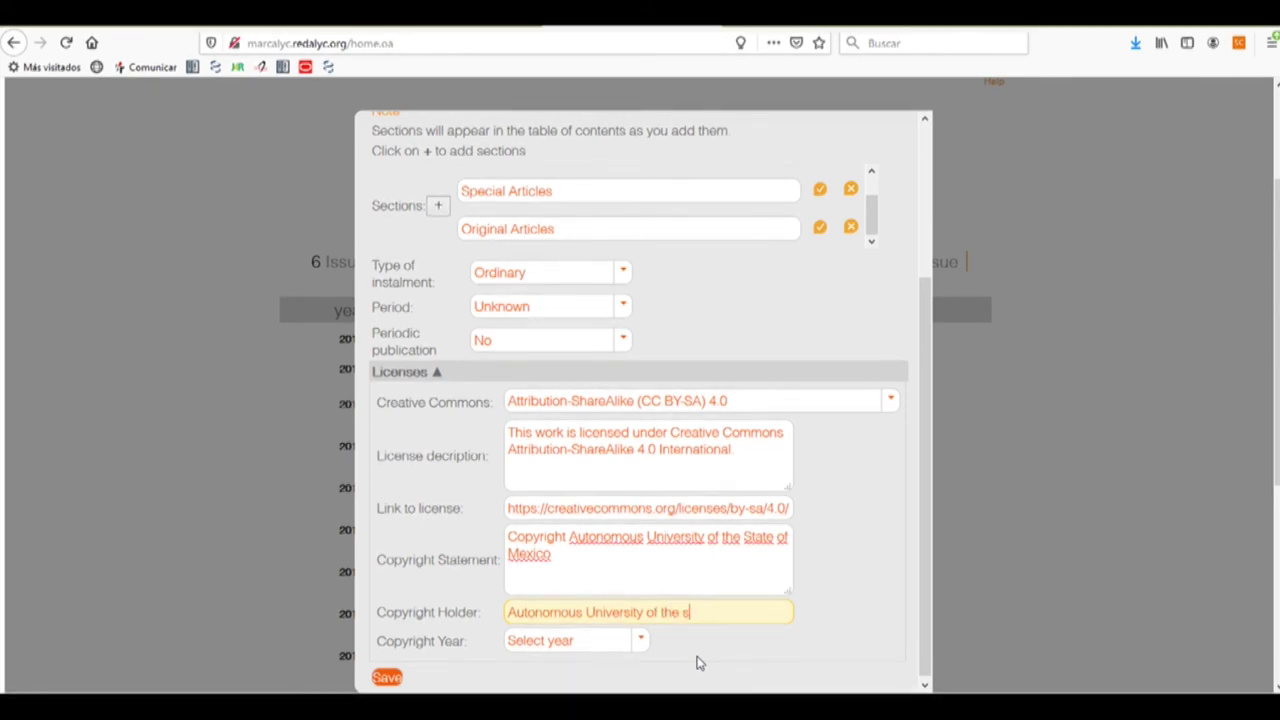
text(tate of Mexico)
- Set the copyright year to 2018 and save the new issue
click(636, 643)
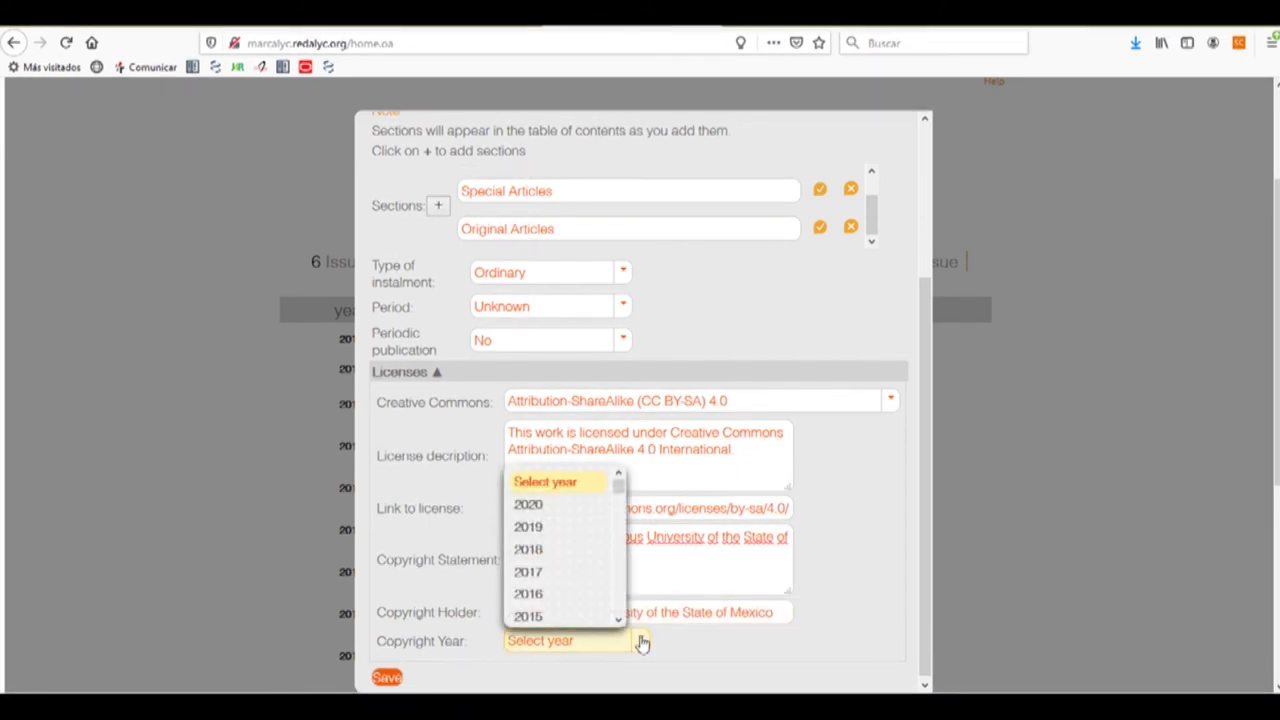
click(548, 551)
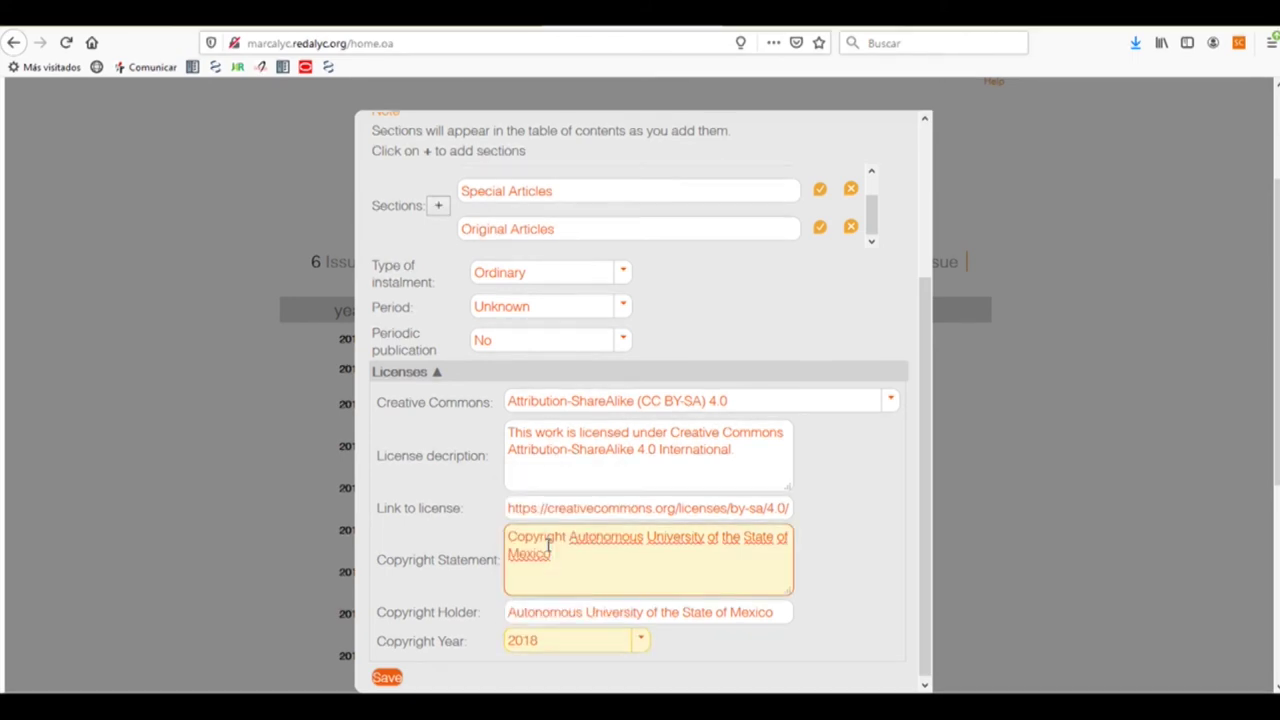
click(387, 677)
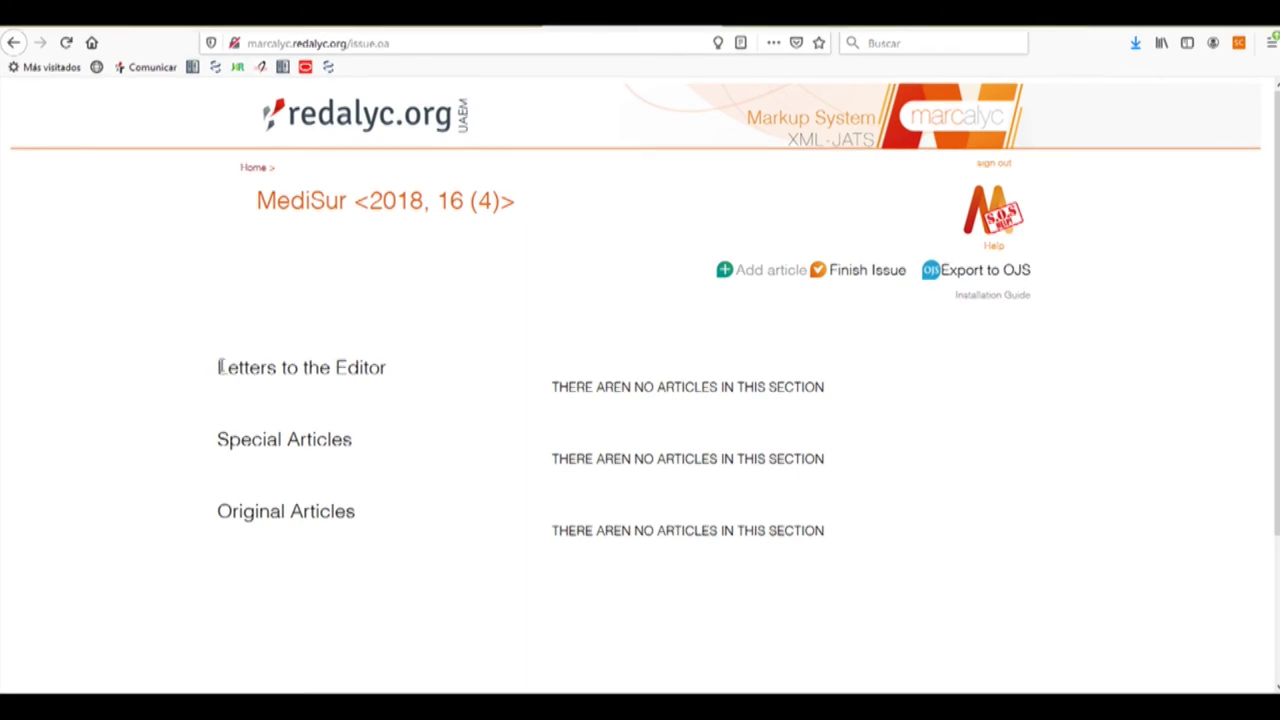
- Return from the new issue's page to the journal home and open 2018 issue 16 (4) for editing
drag(218, 367, 394, 380)
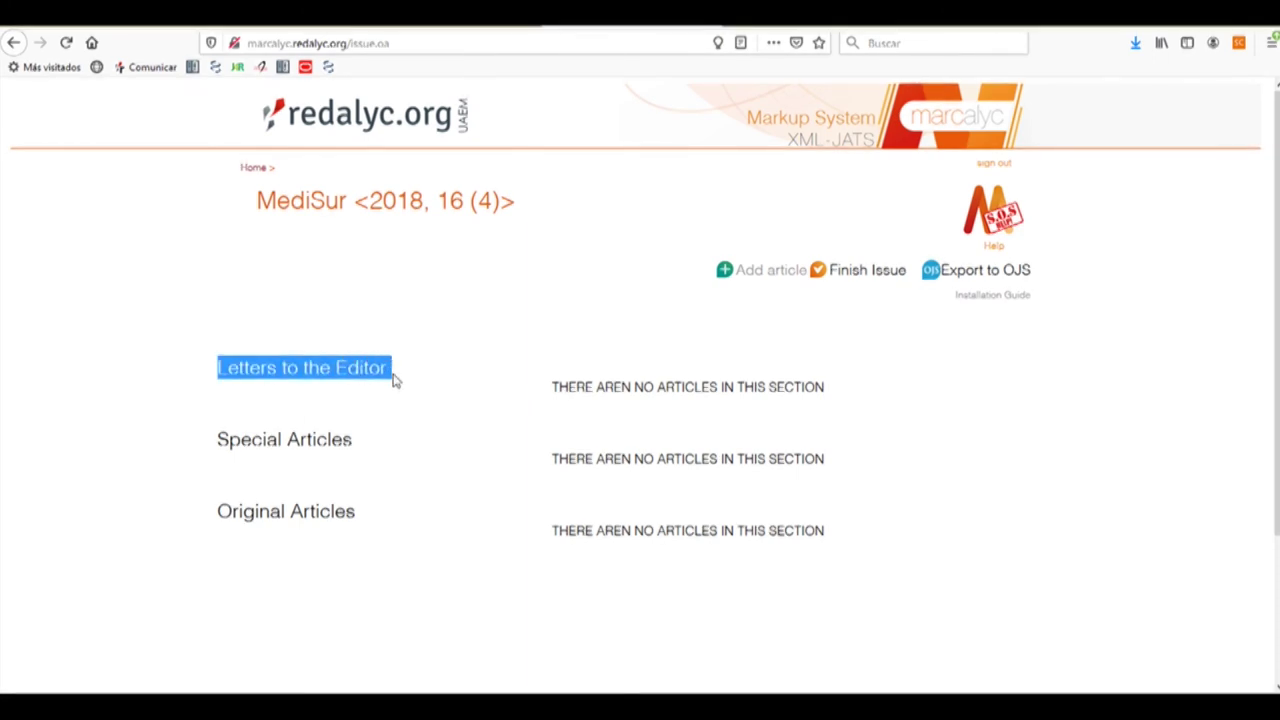
click(605, 403)
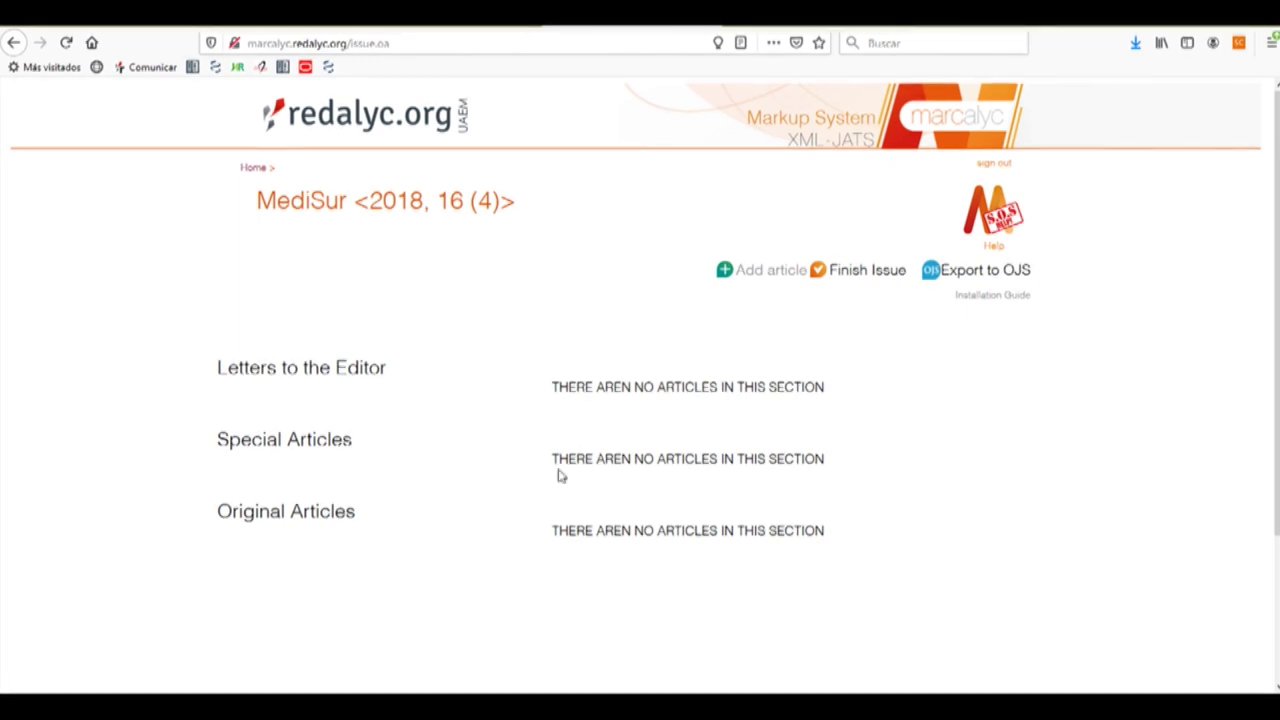
click(270, 175)
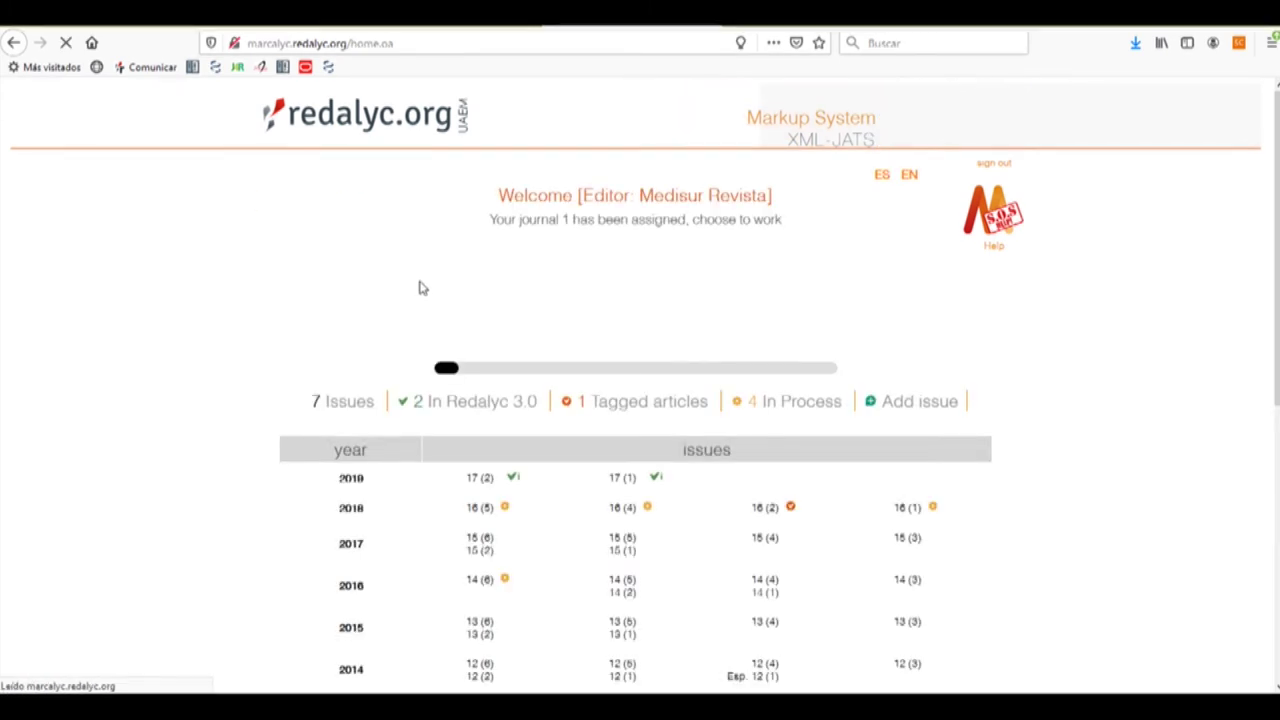
scroll(603, 430, down, 3)
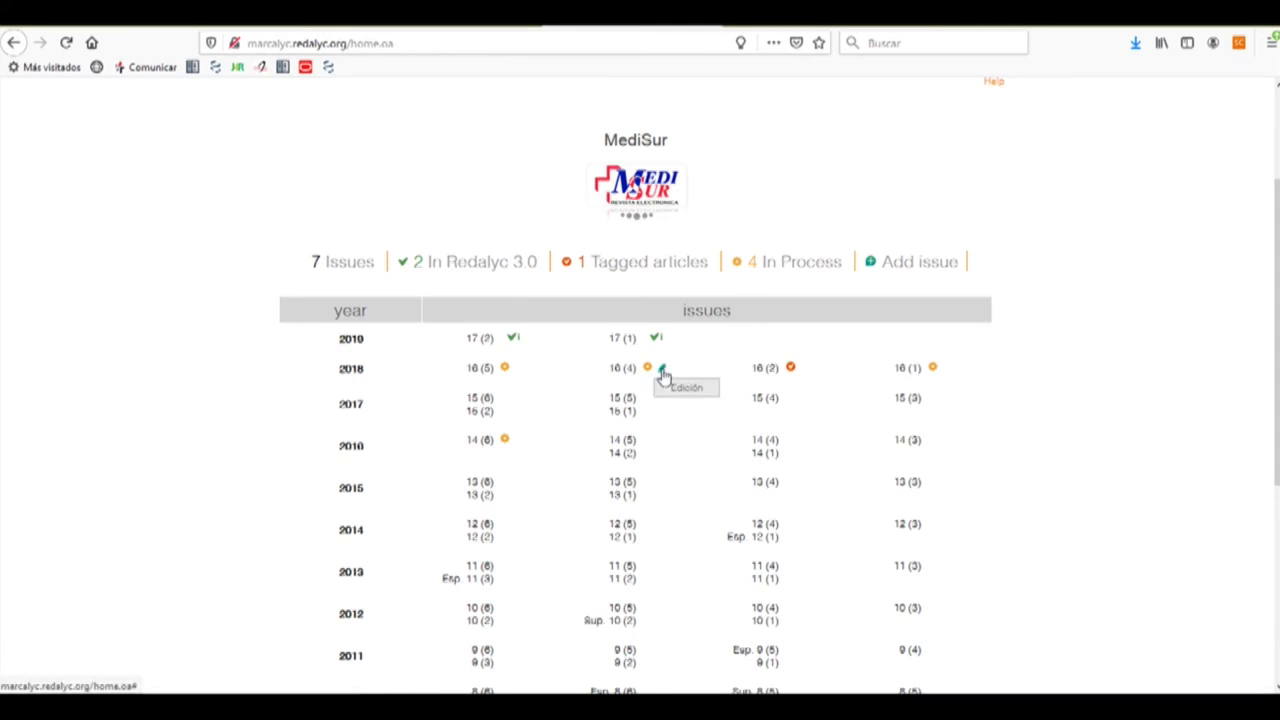
click(662, 373)
scroll(570, 360, down, 2)
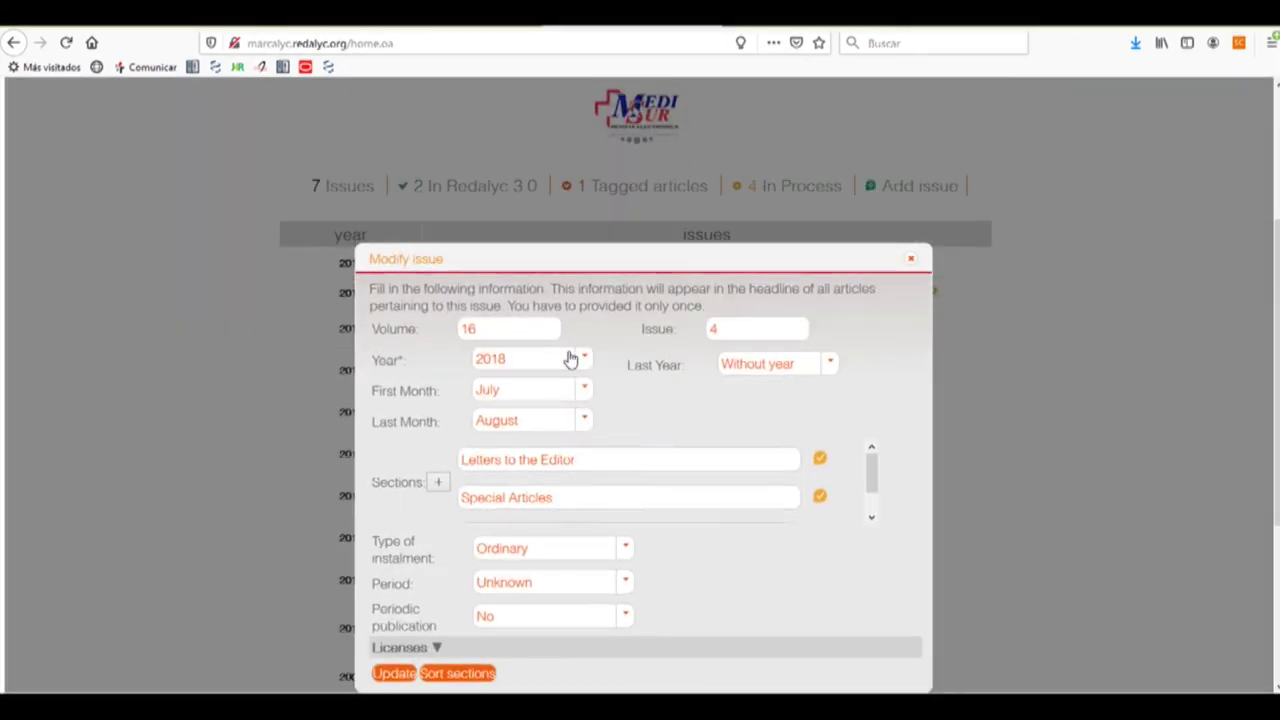
- Go through the volume, issue, date and section fields of issue 16 (4) in its edit form
click(522, 327)
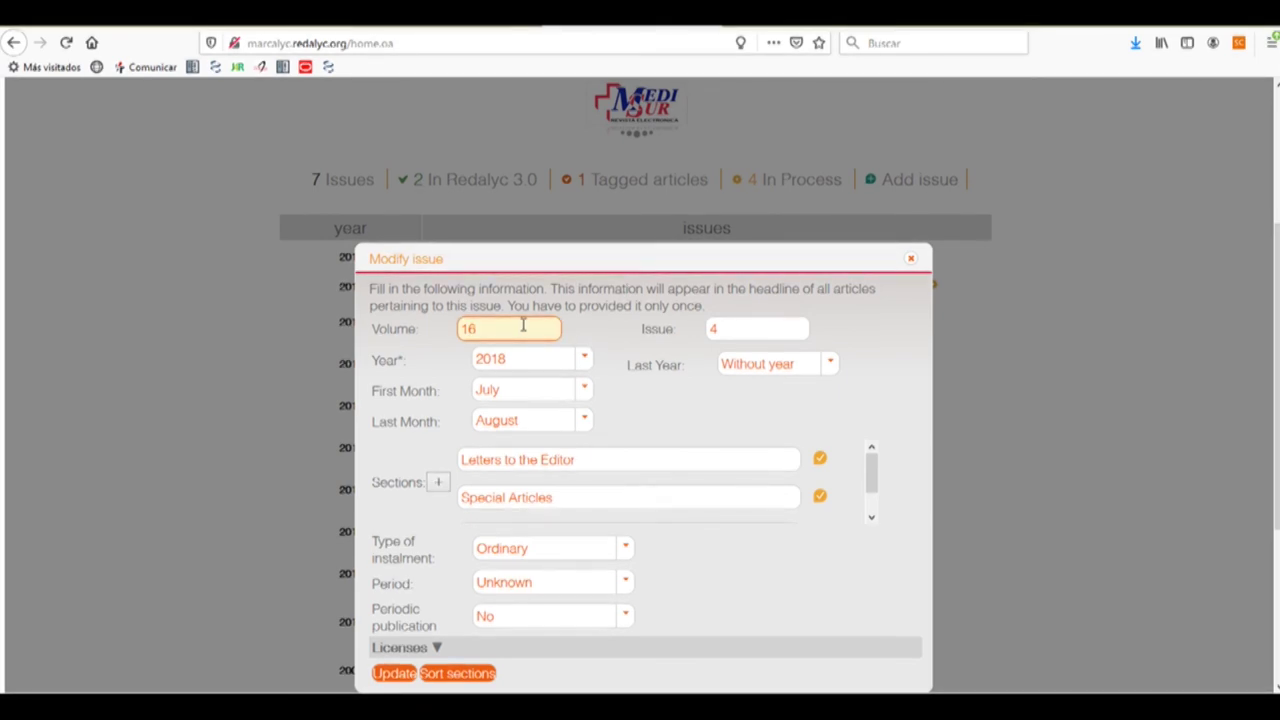
key(Tab)
key(Tab)
key(Tab)
key(Tab)
key(Tab)
key(Tab)
key(Tab)
key(Tab)
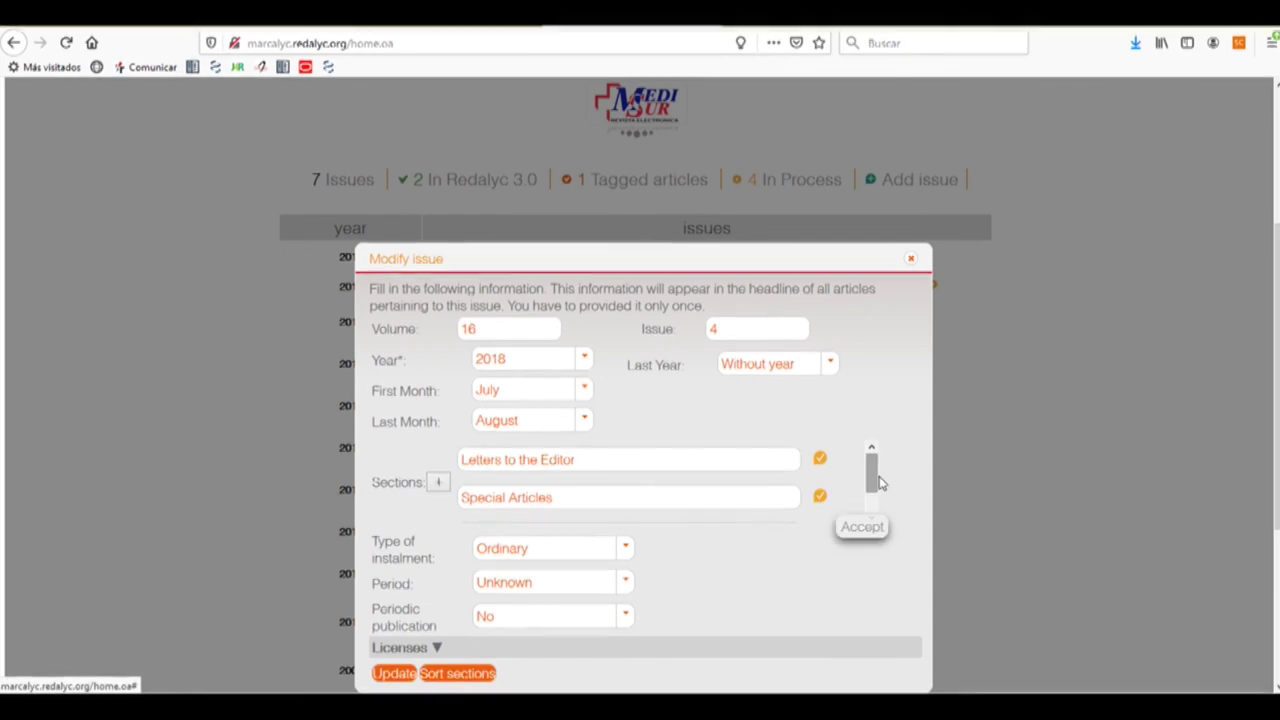
- Check the section list, update the issue and open 2018 issue 16 (4) from the journal's issue list
mouse_move(878, 483)
mouse_down()
mouse_move(877, 520)
mouse_move(877, 471)
mouse_up()
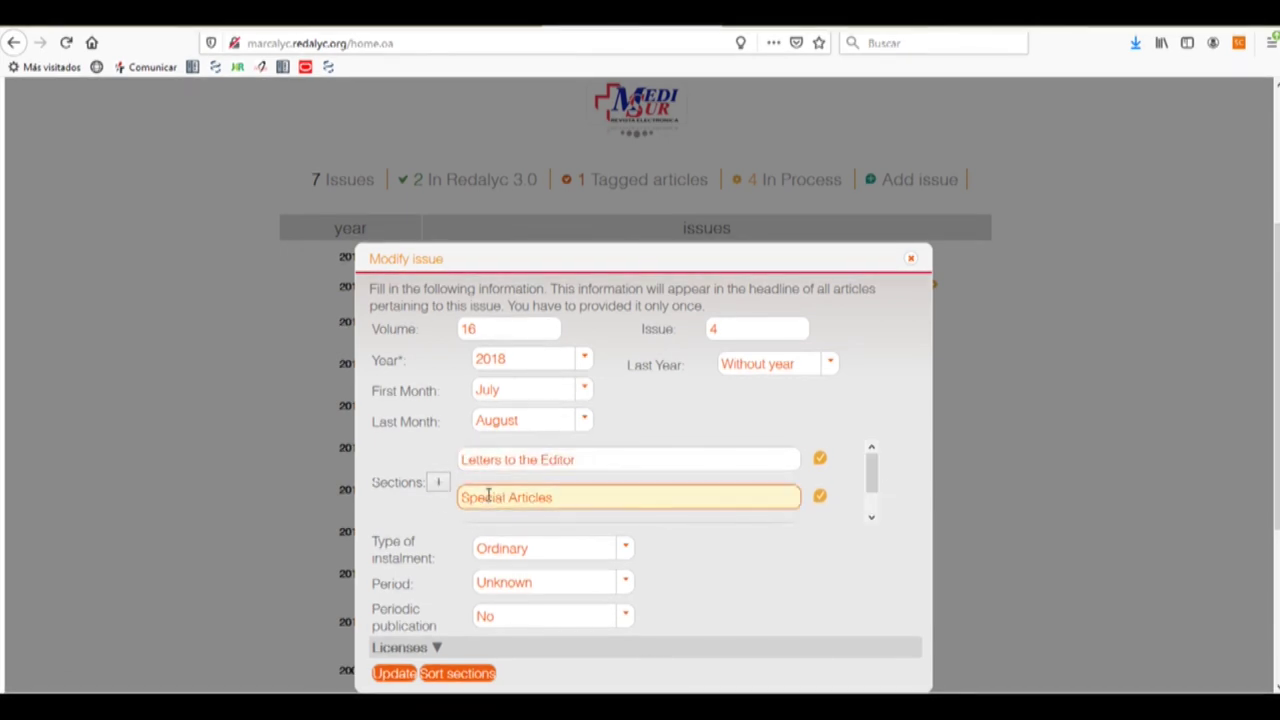
scroll(571, 574, down, 2)
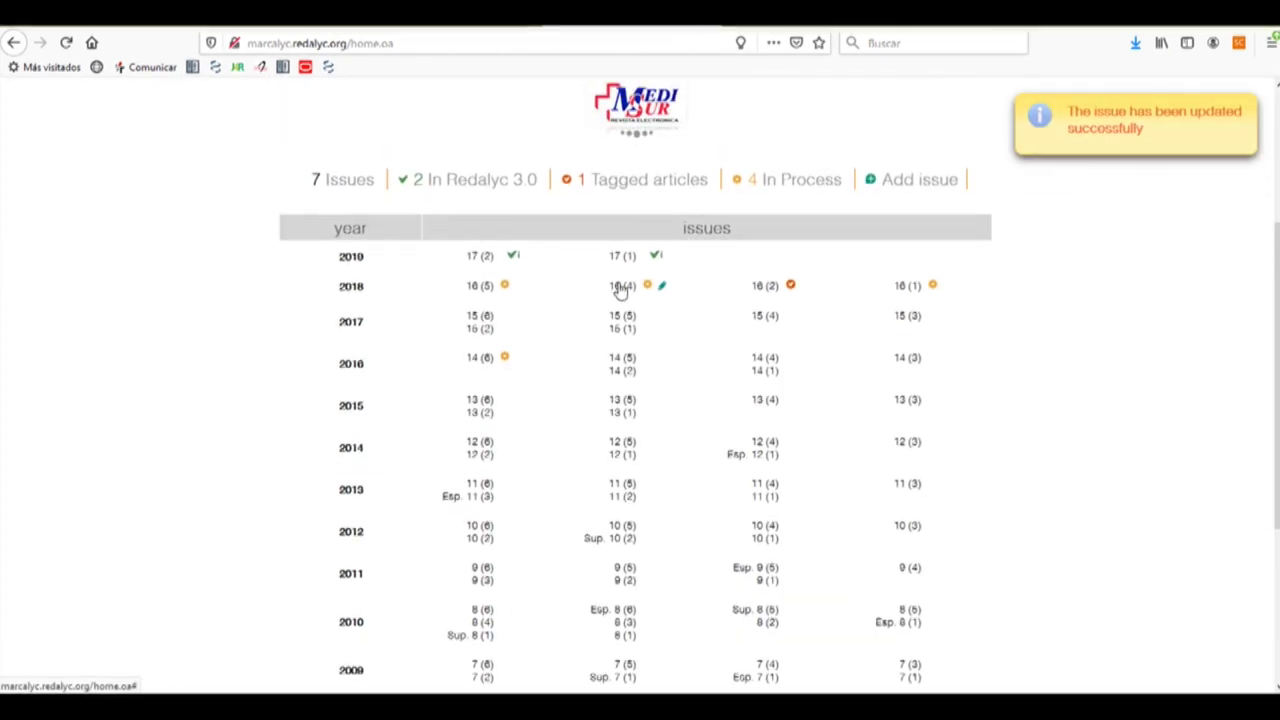
click(620, 287)
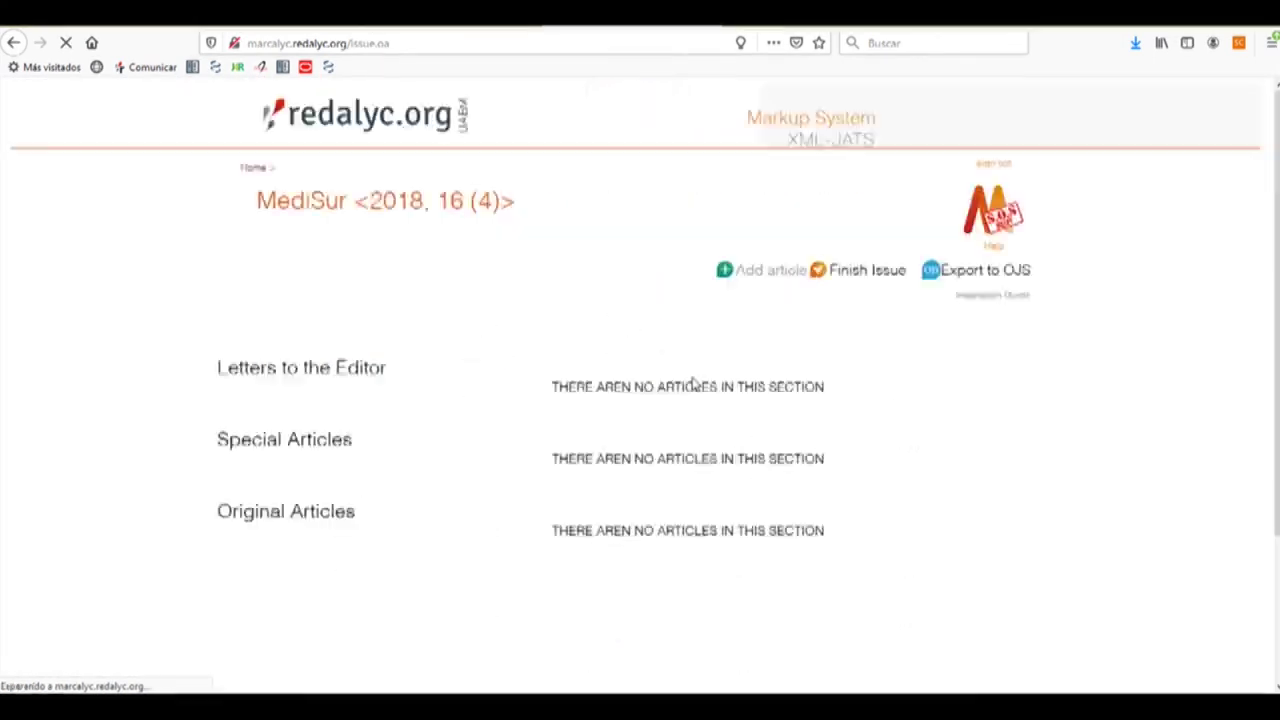